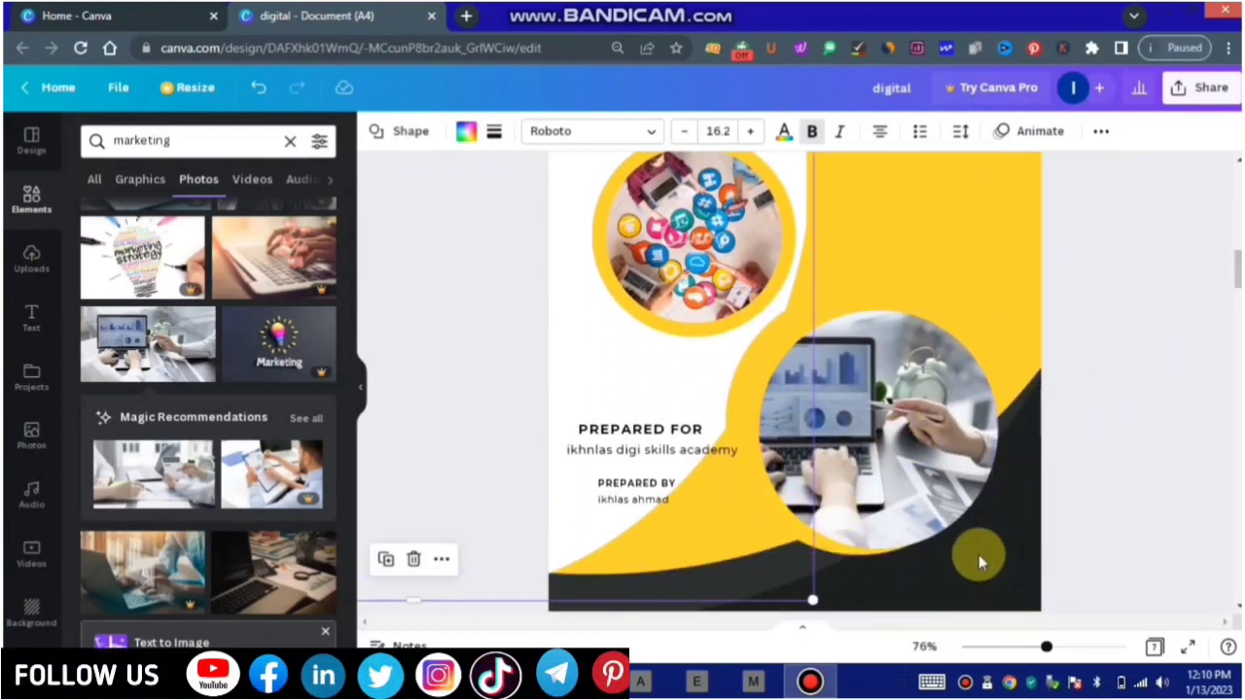
Adjust the large yellow curved shape on page 2 so the yellow extends down to the page's lower-left edge.
left_click_drag(1038, 650, 1020, 648)
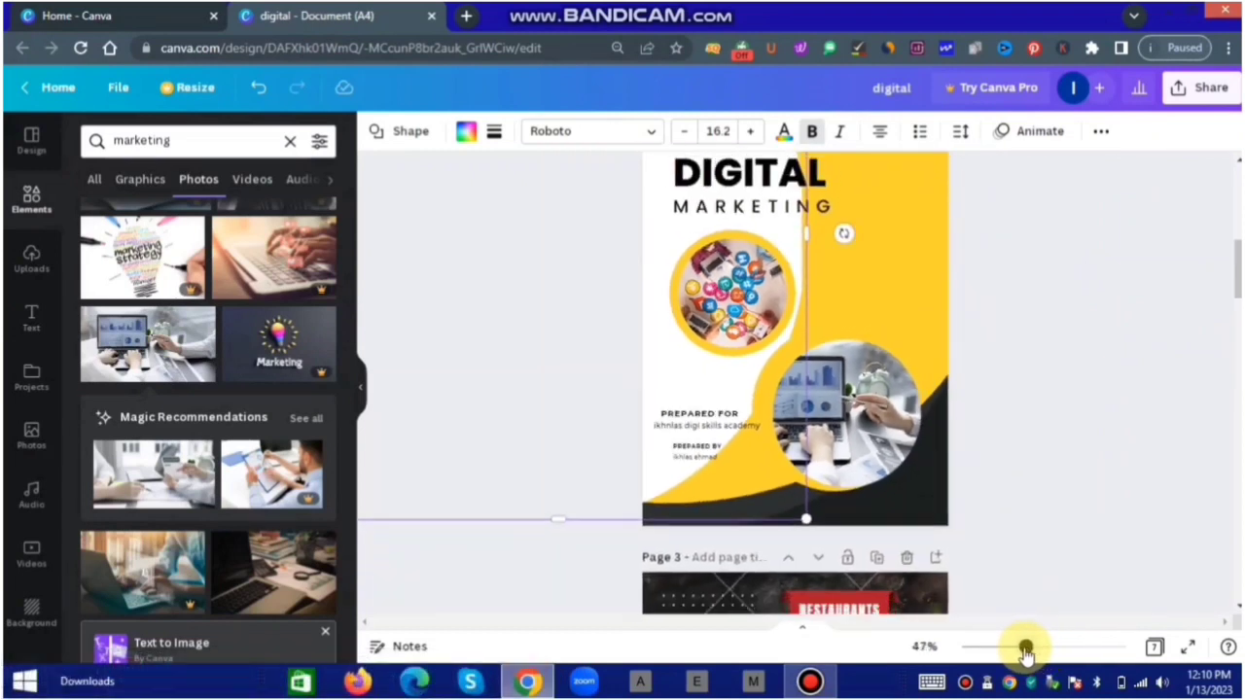
mouse_move(763, 468)
left_mouse_down()
mouse_move(720, 464)
mouse_move(762, 465)
left_mouse_up()
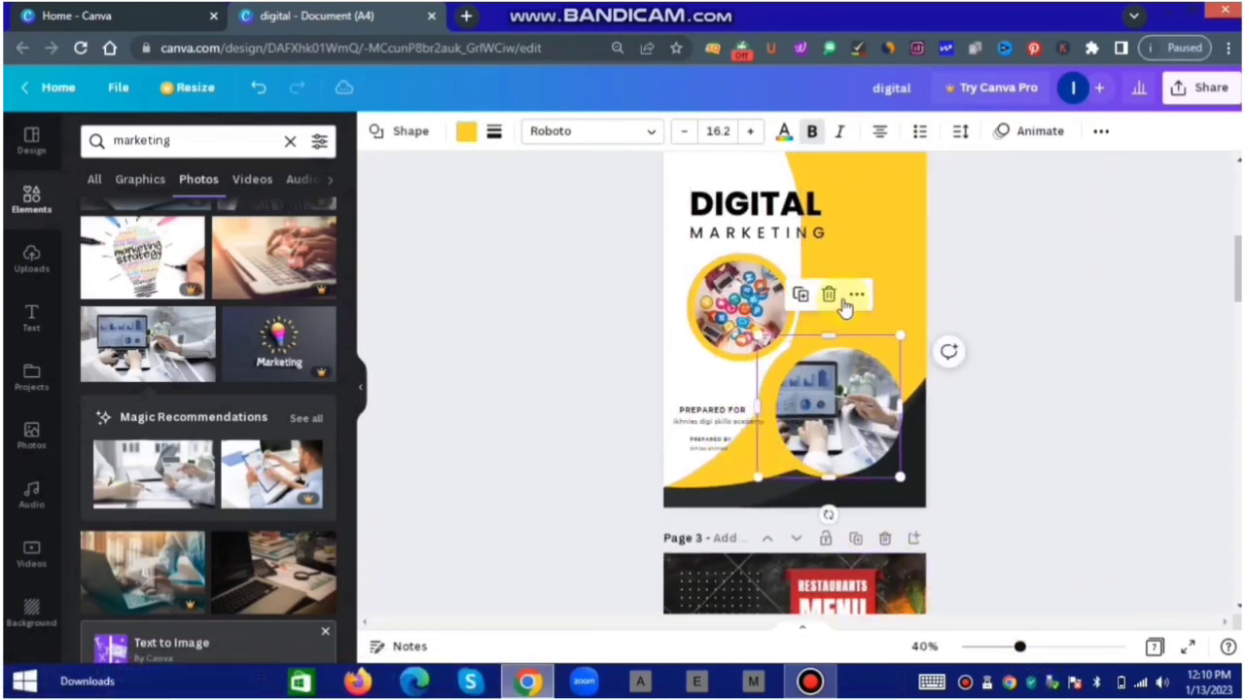
left_click_drag(828, 319, 800, 344)
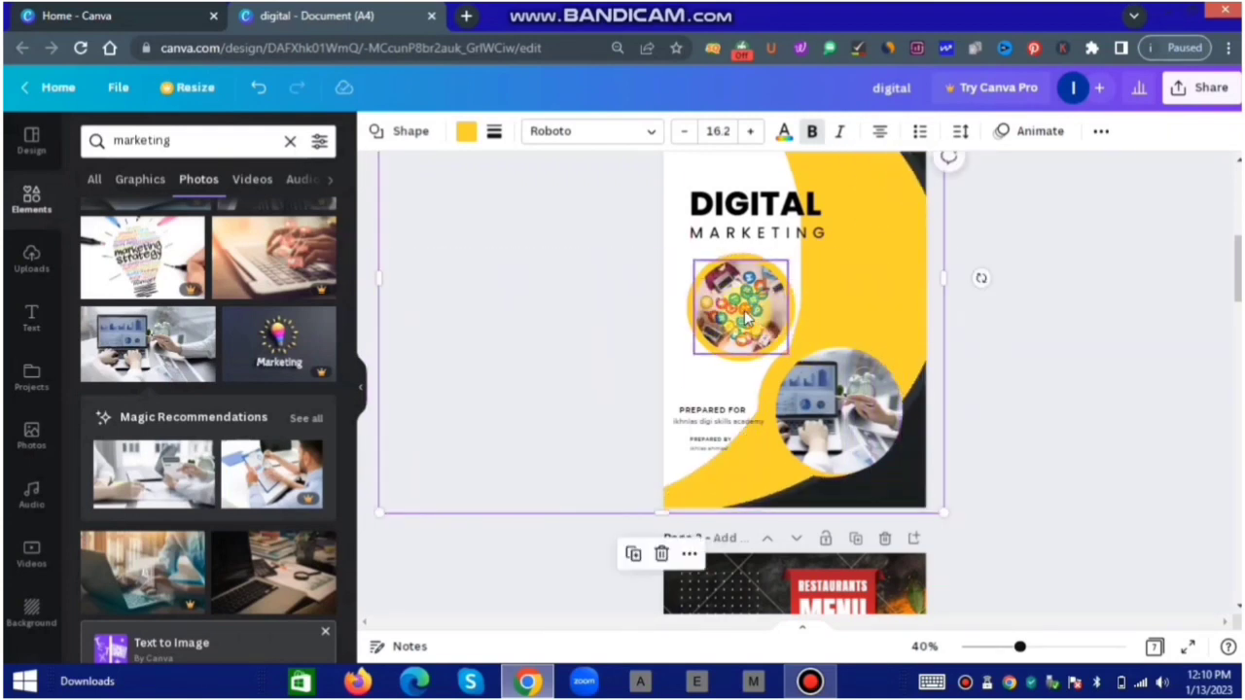
left_click(747, 311)
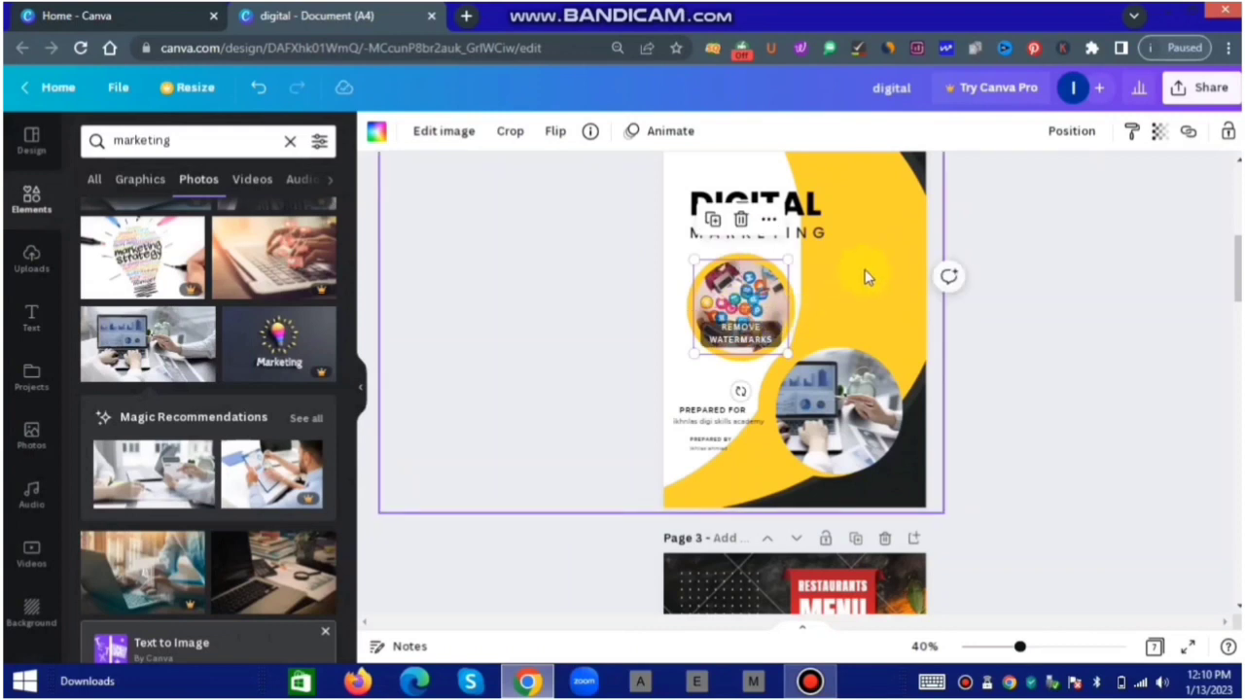
mouse_move(847, 282)
left_mouse_down()
mouse_move(811, 275)
mouse_move(845, 291)
left_mouse_up()
left_click(555, 314)
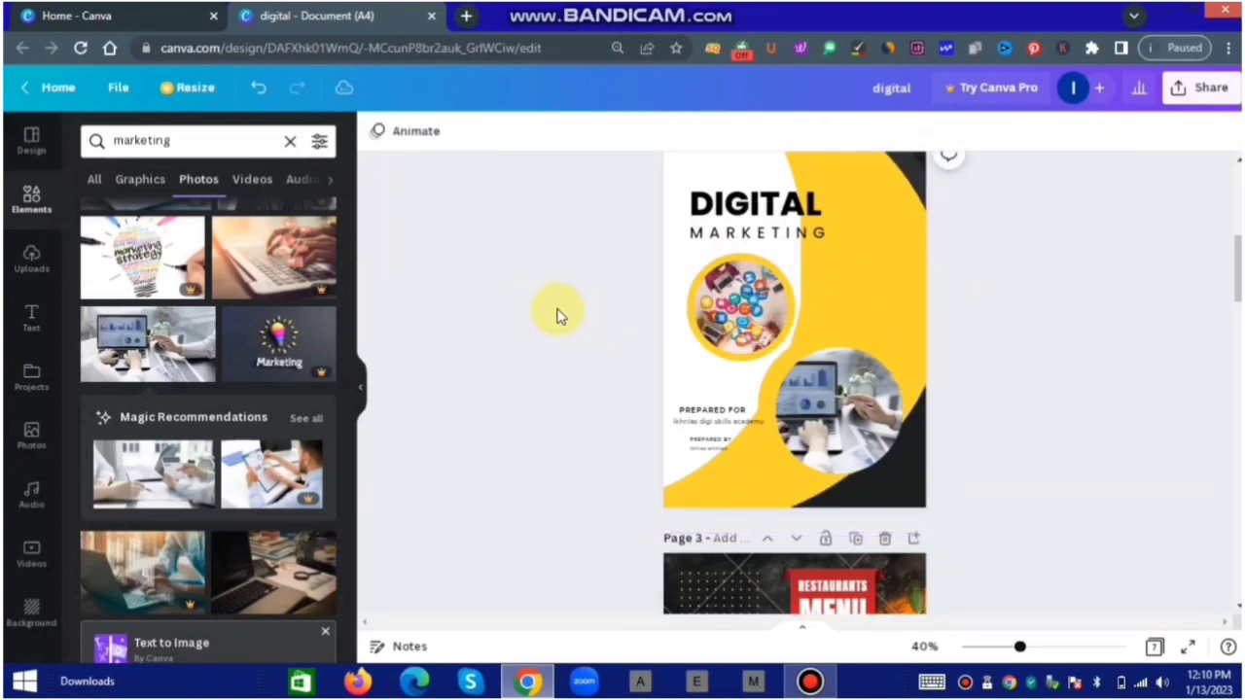
scroll(948, 438, "up", 3)
scroll(924, 473, "down", 3)
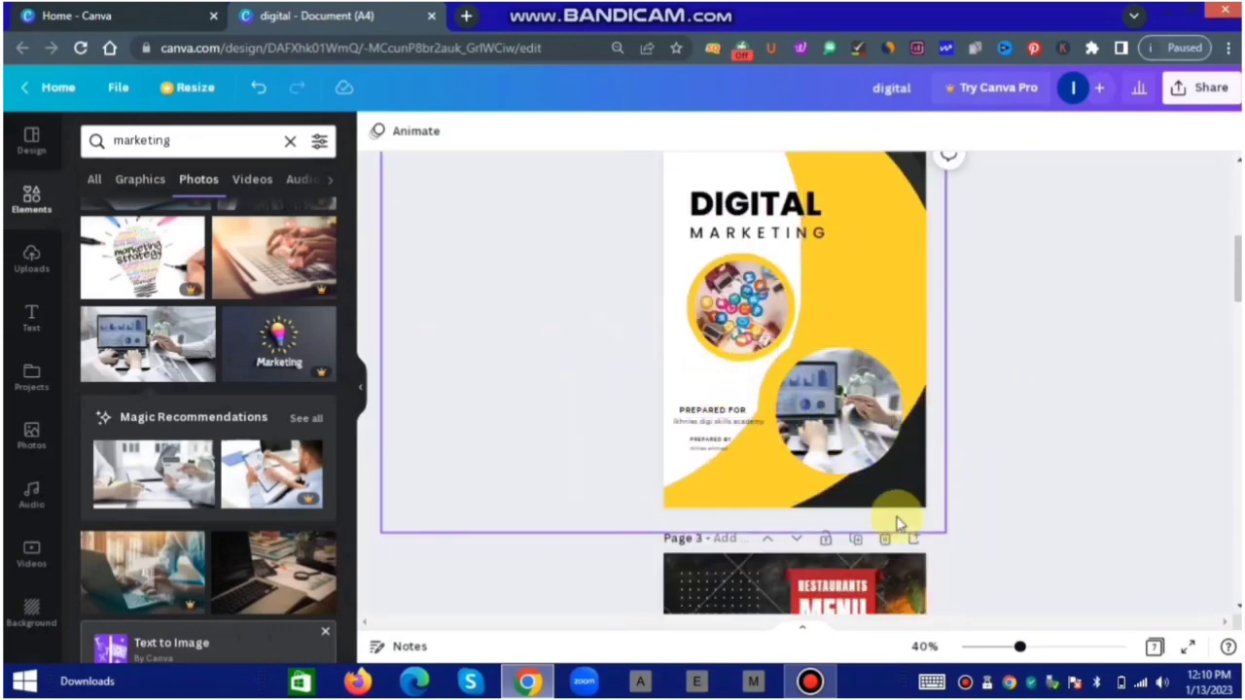
Move the PREPARED BY heading and the name beneath it to line up with the left edge of PREPARED FOR.
left_click_drag(1016, 654, 1041, 644)
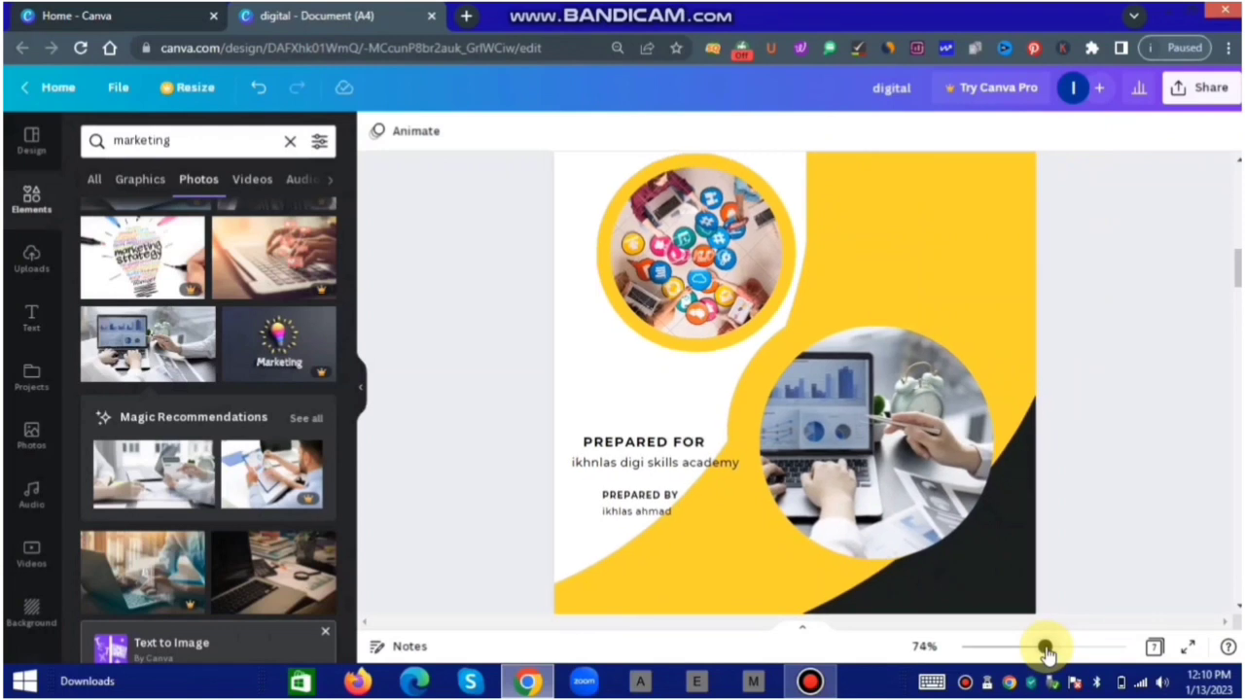
left_click(605, 495)
left_click(637, 509)
mouse_move(637, 510)
left_mouse_down()
mouse_move(642, 539)
mouse_move(662, 552)
mouse_move(648, 519)
mouse_move(616, 516)
mouse_move(641, 498)
left_mouse_up()
left_click(519, 466)
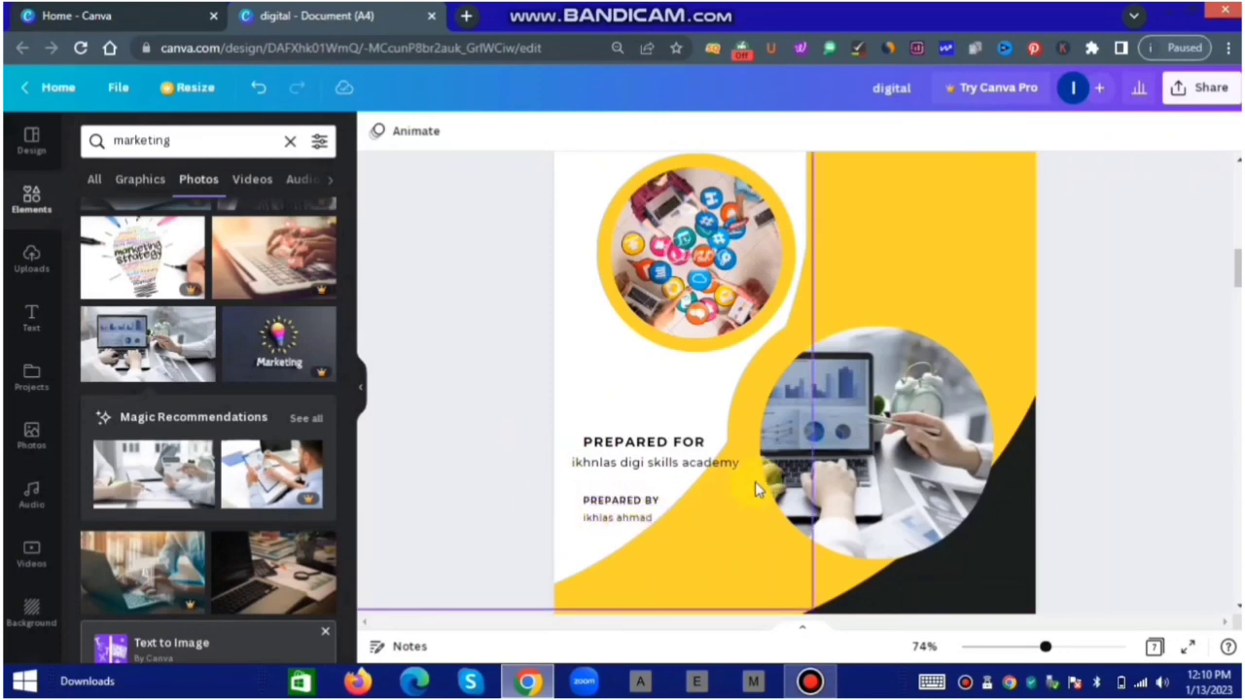
Replace the word MENU in the red badge on page 3 with KPK.
scroll(712, 411, "down", 1)
scroll(713, 416, "down", 3)
scroll(757, 417, "up", 3)
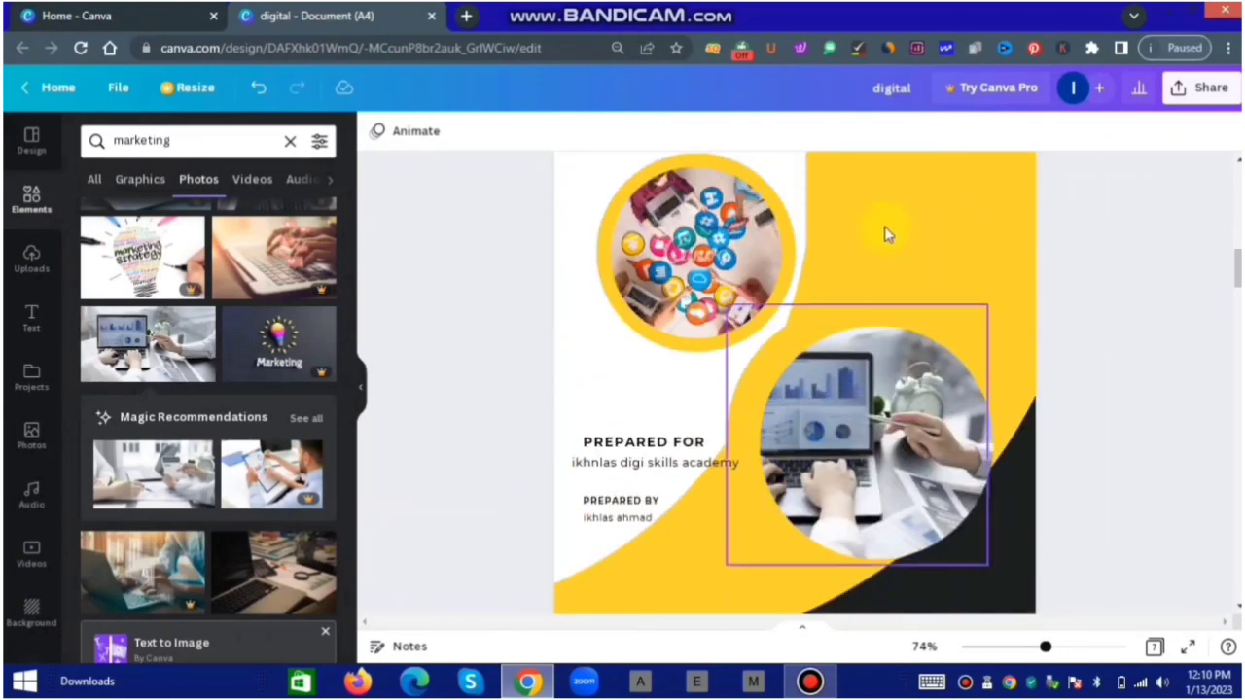
scroll(768, 389, "up", 3)
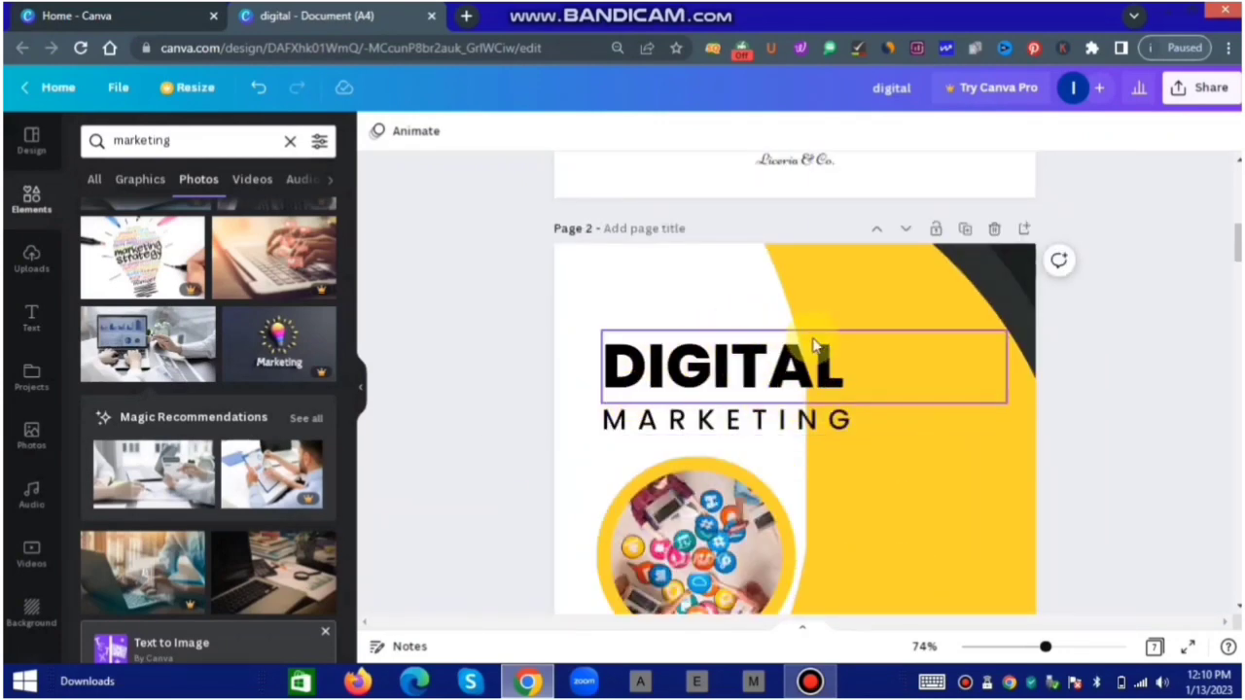
scroll(824, 364, "down", 3)
scroll(828, 373, "down", 3)
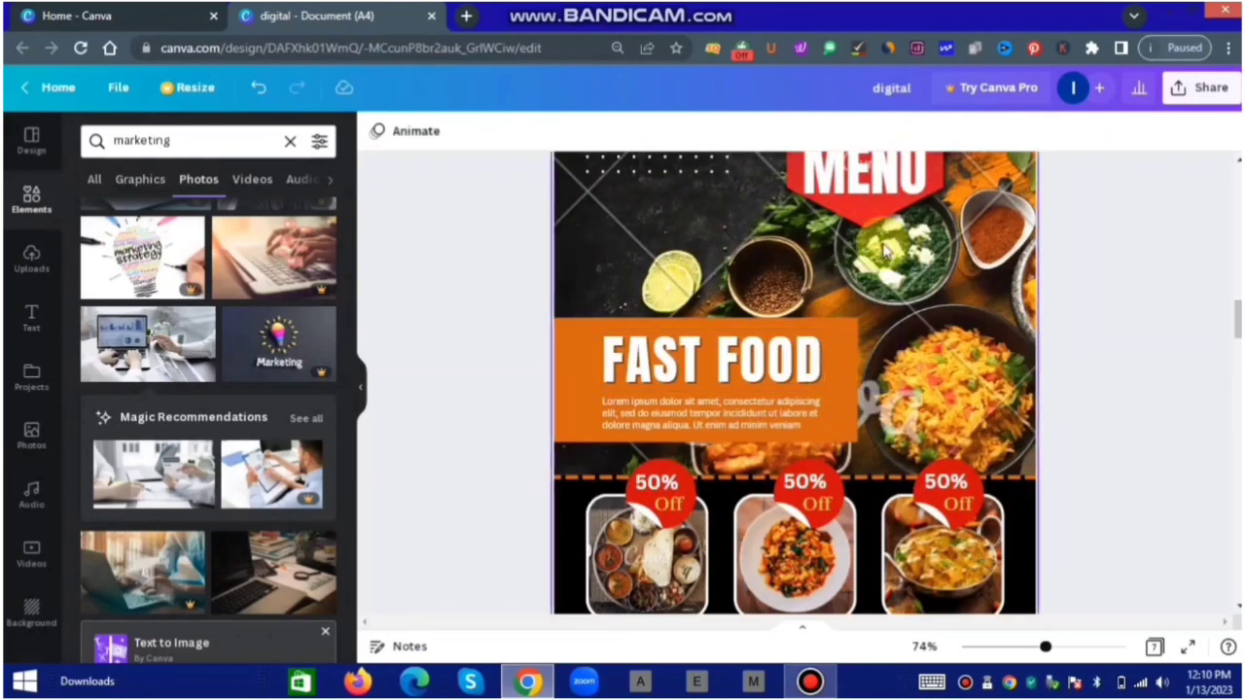
scroll(851, 407, "up", 3)
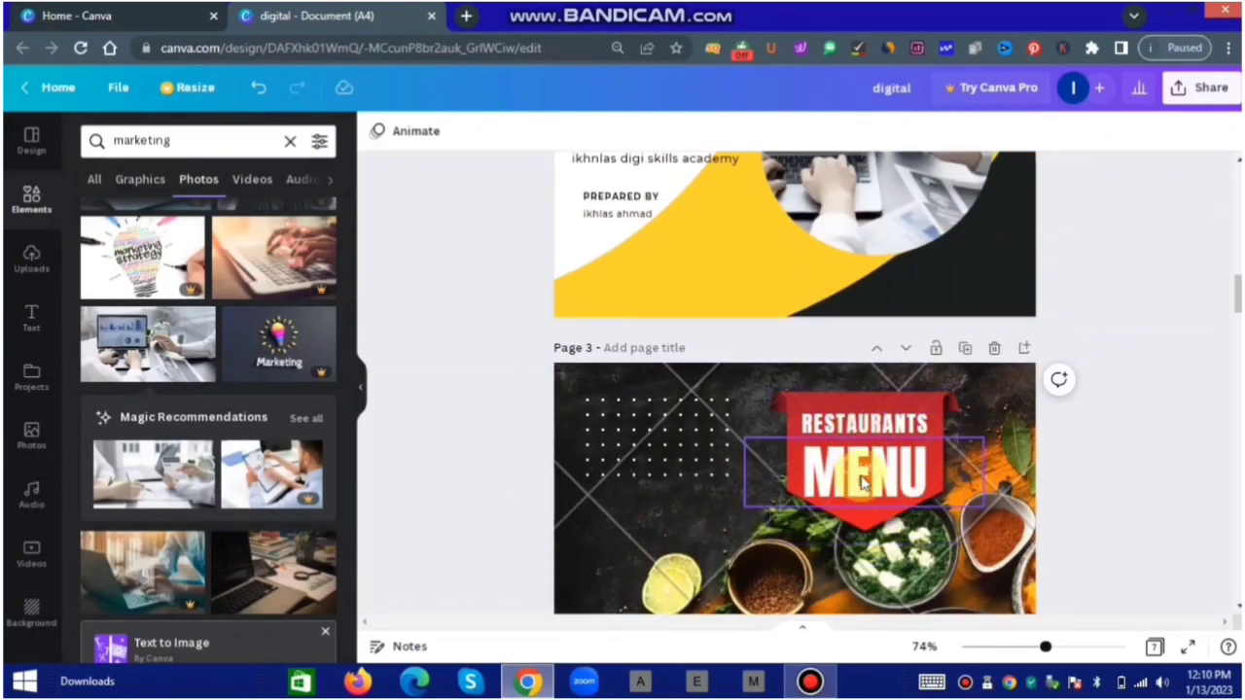
double_click(860, 491)
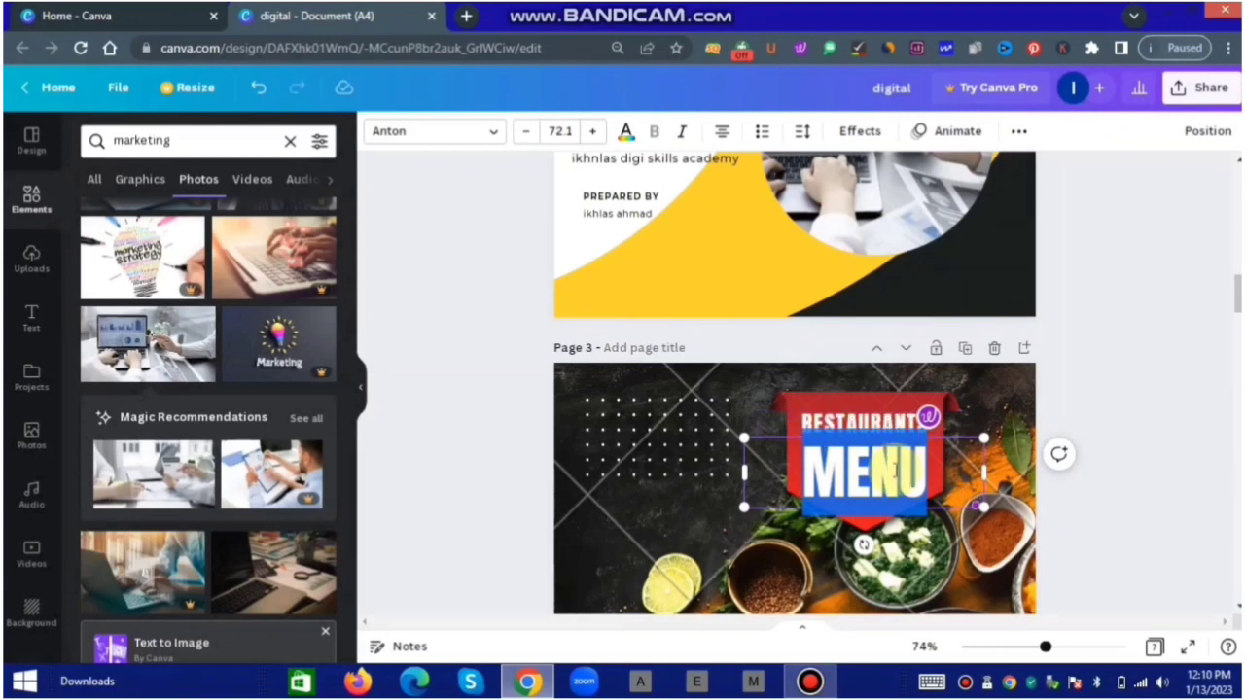
key("BackSpace")
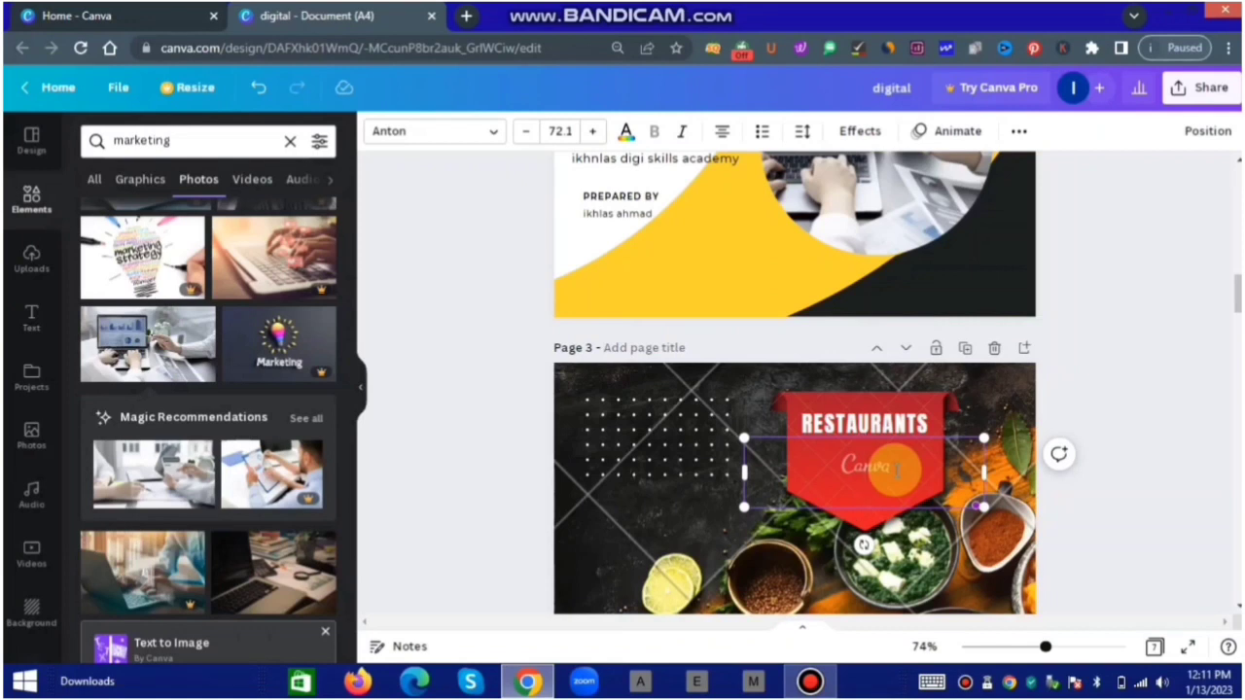
type("KEP")
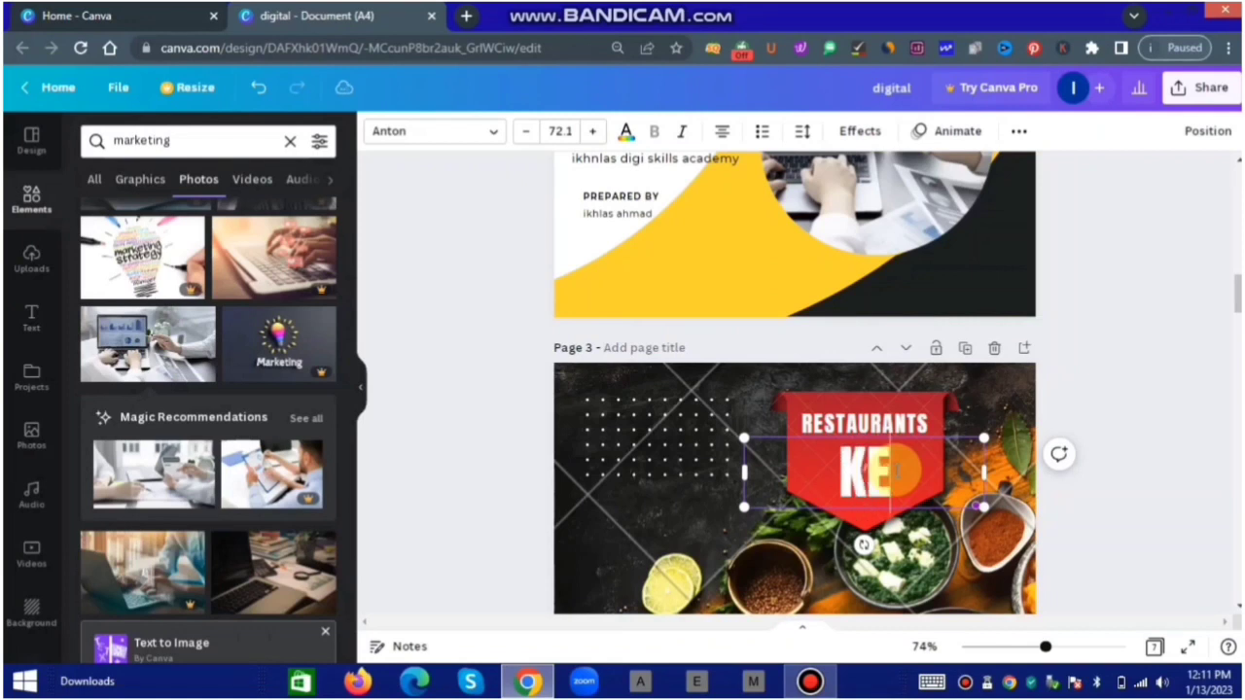
key("BackSpace")
key("BackSpace")
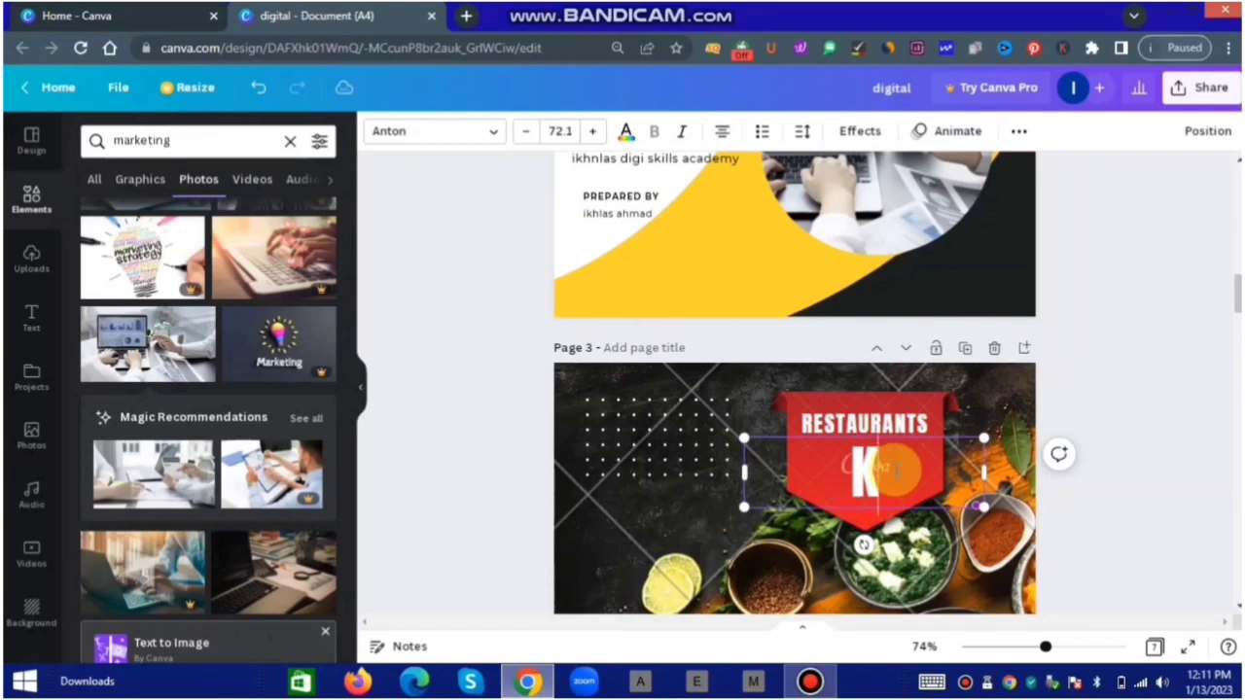
type("PK")
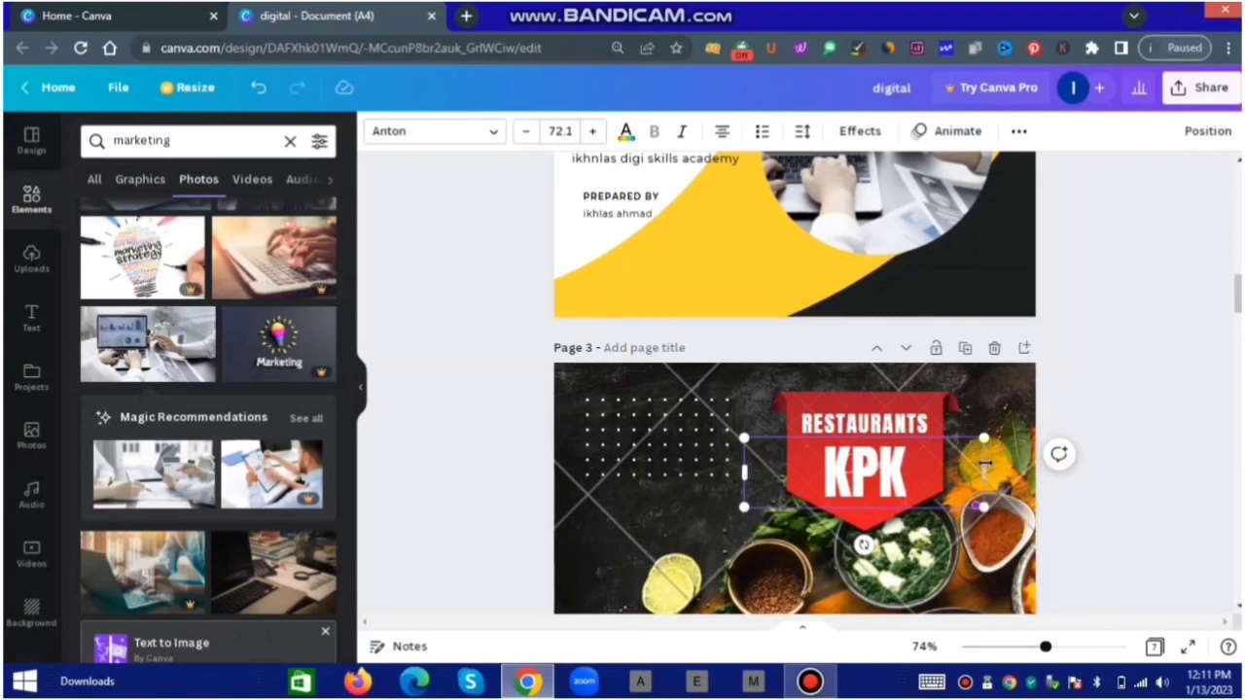
Enlarge the KPK text to about size 81 and reposition it under RESTAURANTS inside the red badge.
left_click_drag(984, 438, 1012, 428)
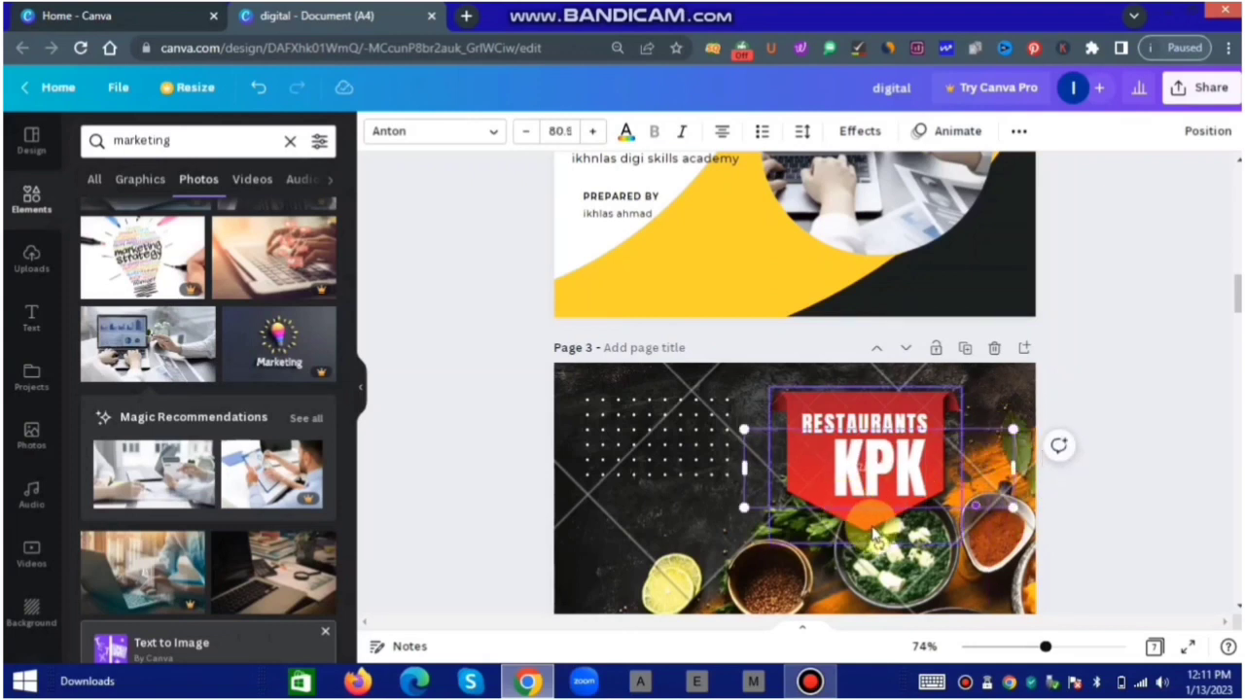
left_click_drag(900, 515, 878, 515)
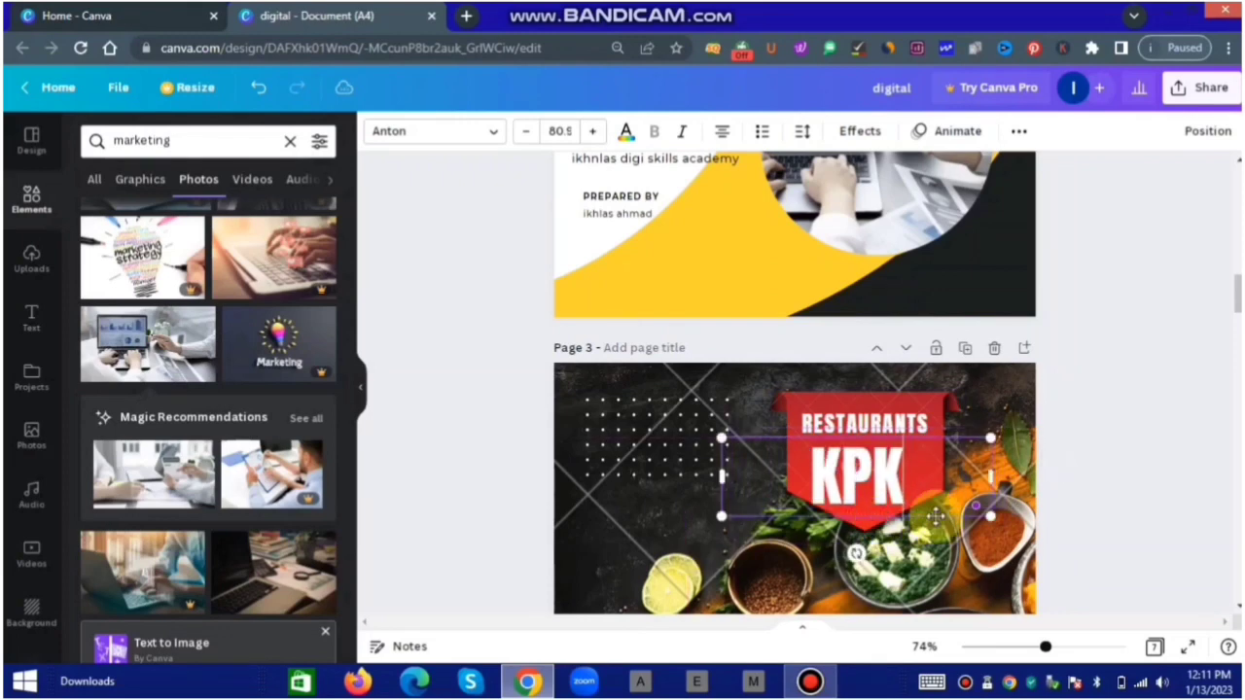
left_click(1110, 519)
left_click(856, 432)
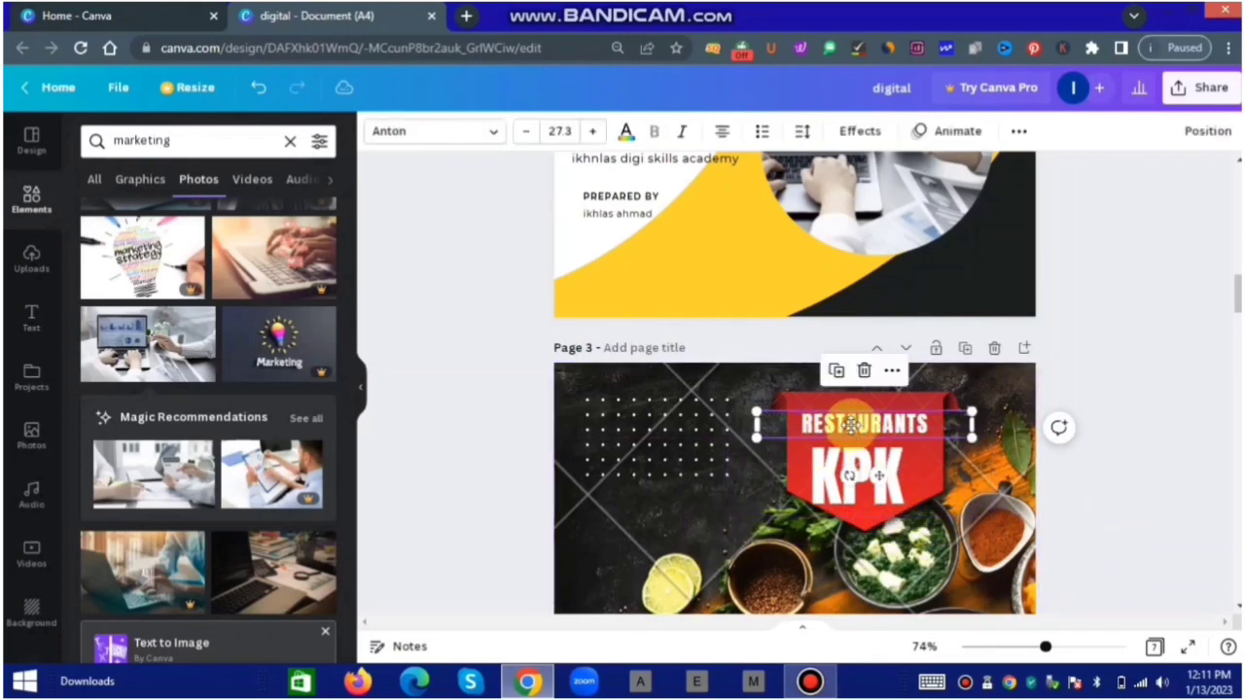
left_click(1140, 483)
Replace the placeholder paragraph under FAST FOOD with "If you want to eat this a very beg sell".
scroll(963, 491, "down", 1)
scroll(964, 491, "down", 3)
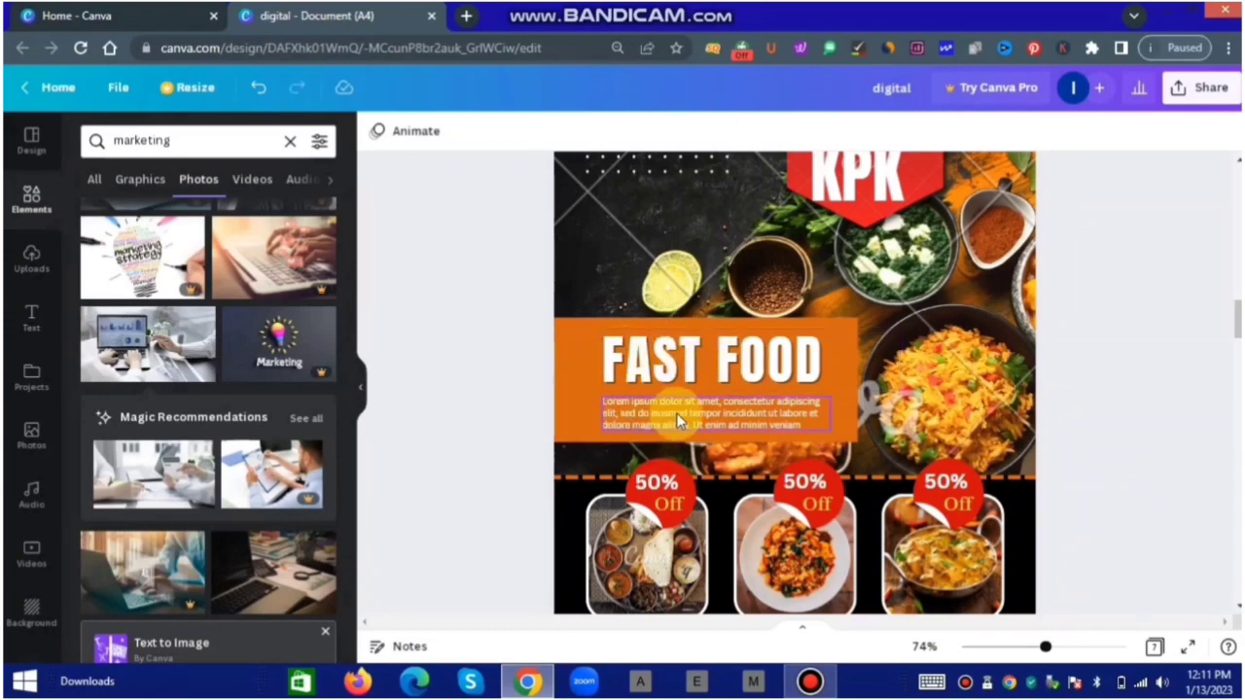
left_click(626, 409)
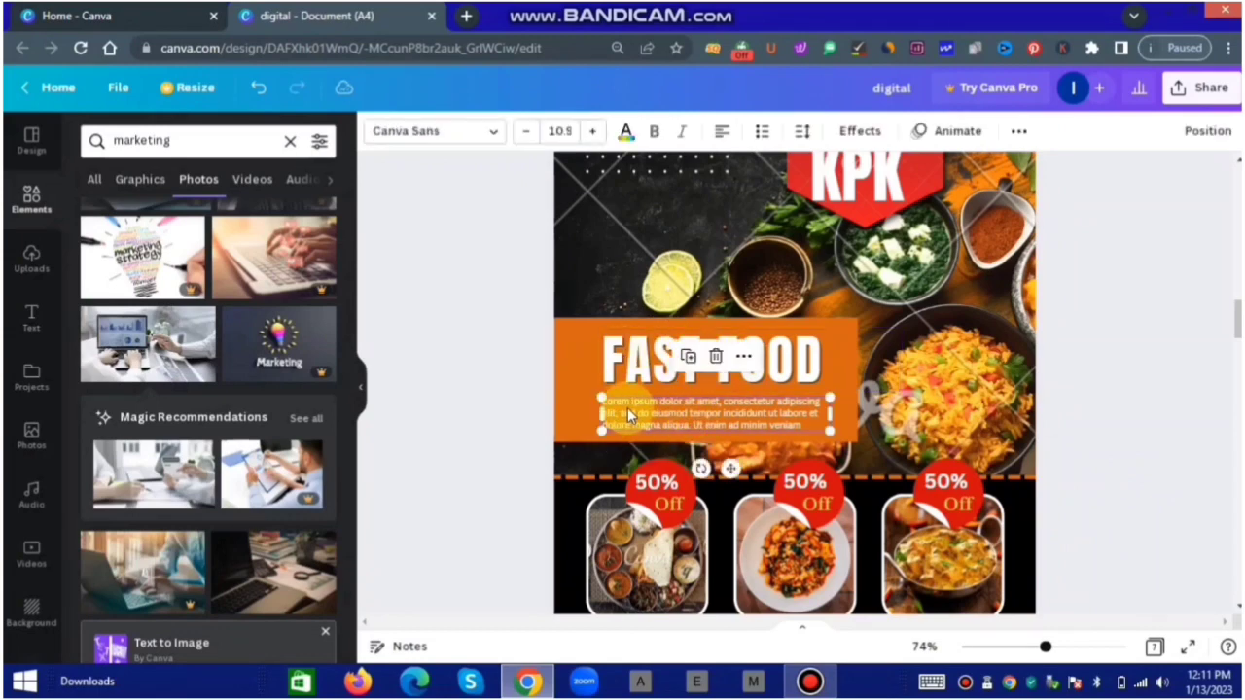
double_click(683, 412)
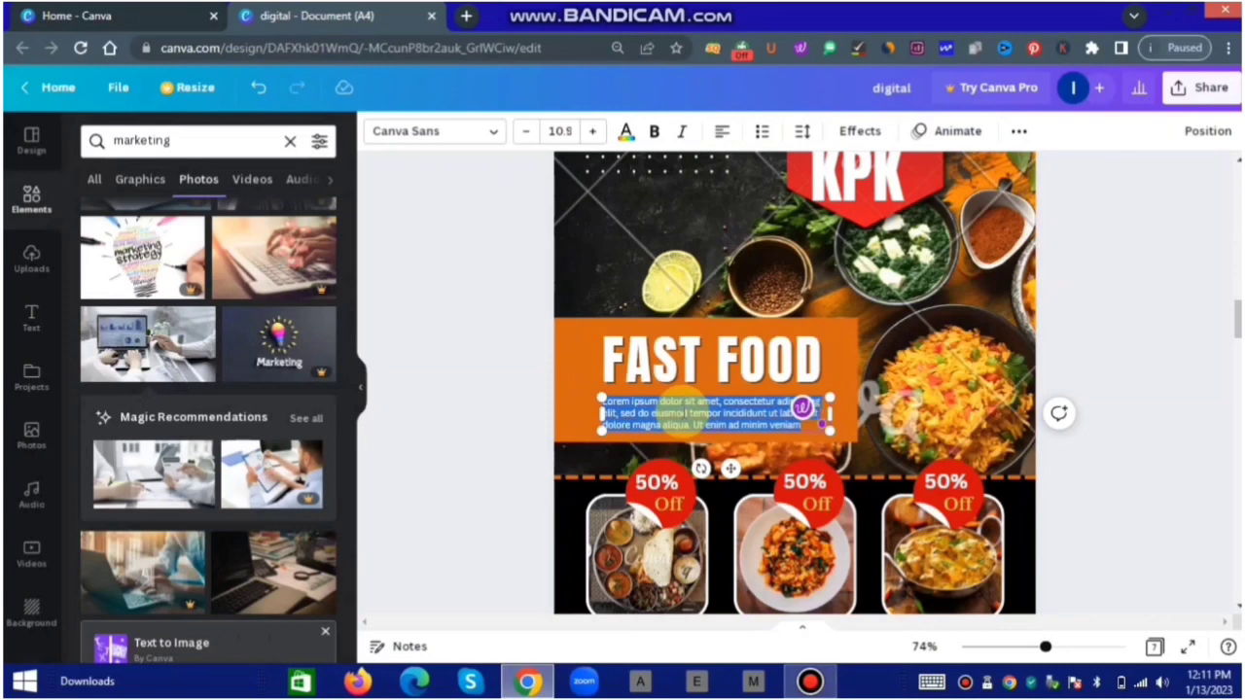
key("BackSpace")
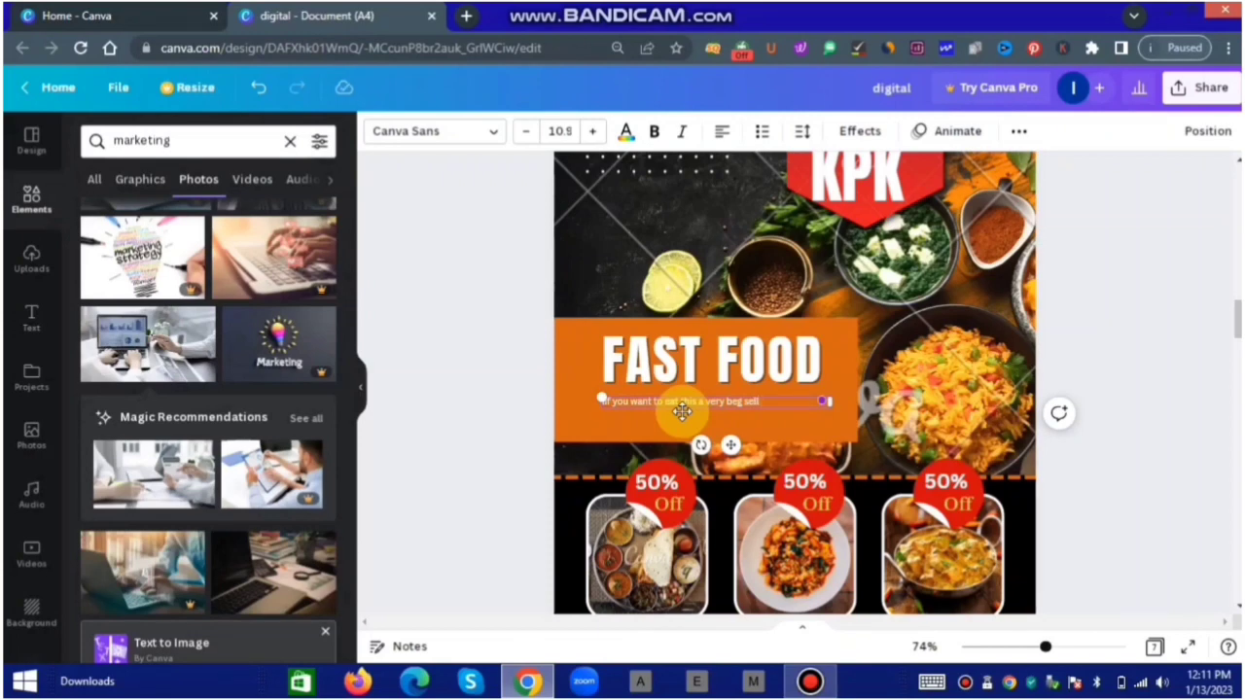
scroll(671, 447, "up", 3)
scroll(667, 480, "down", 3)
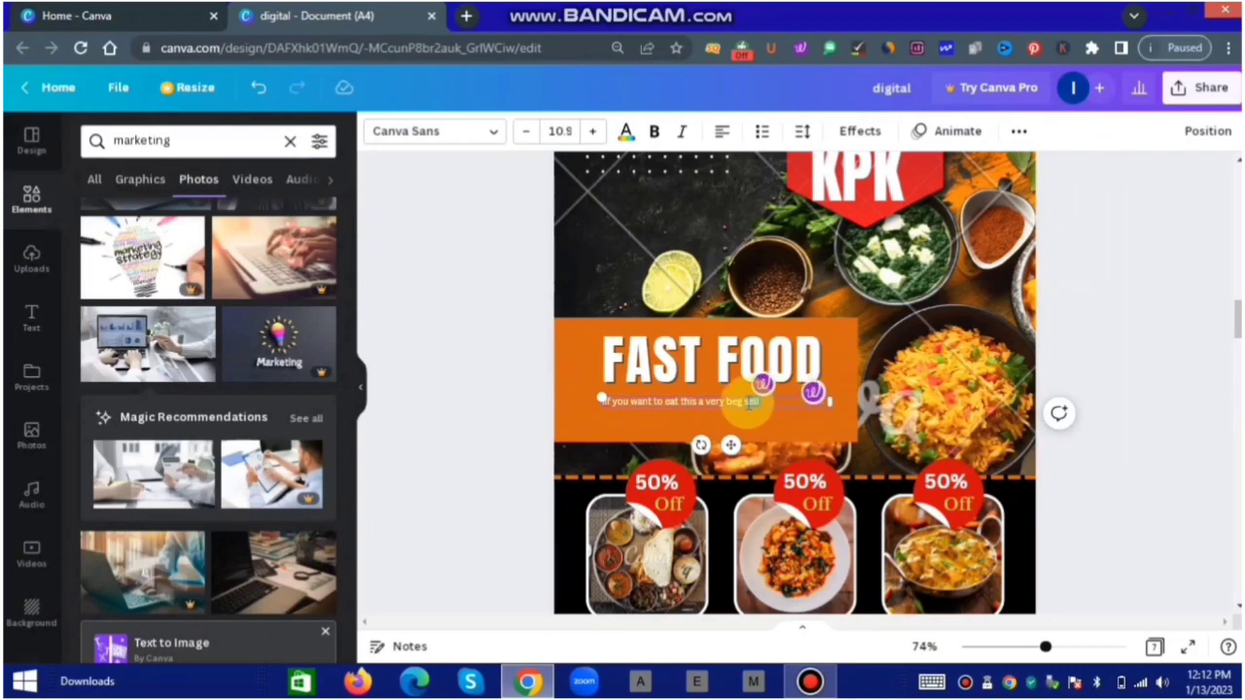
Rewrite the FAST FOOD tagline with the Wordtune suggestion "This is a very beg sell if you want to eat it".
triple_click(748, 402)
left_click(763, 385)
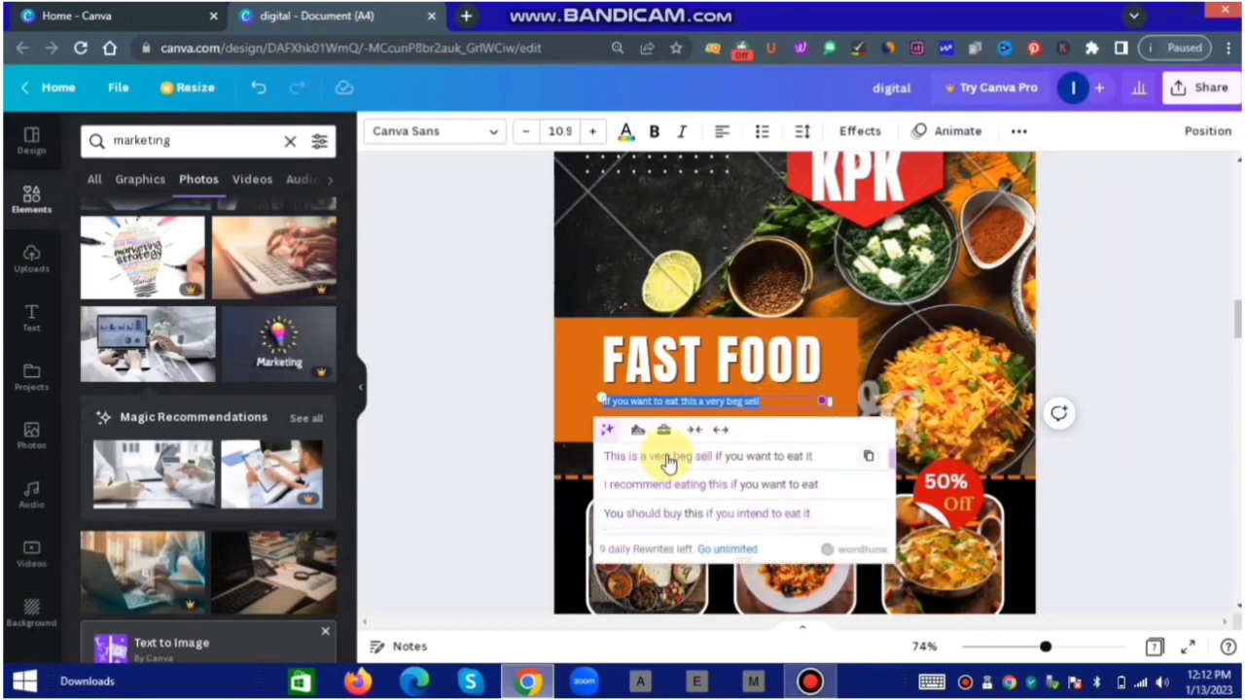
left_click(668, 463)
left_click(1100, 452)
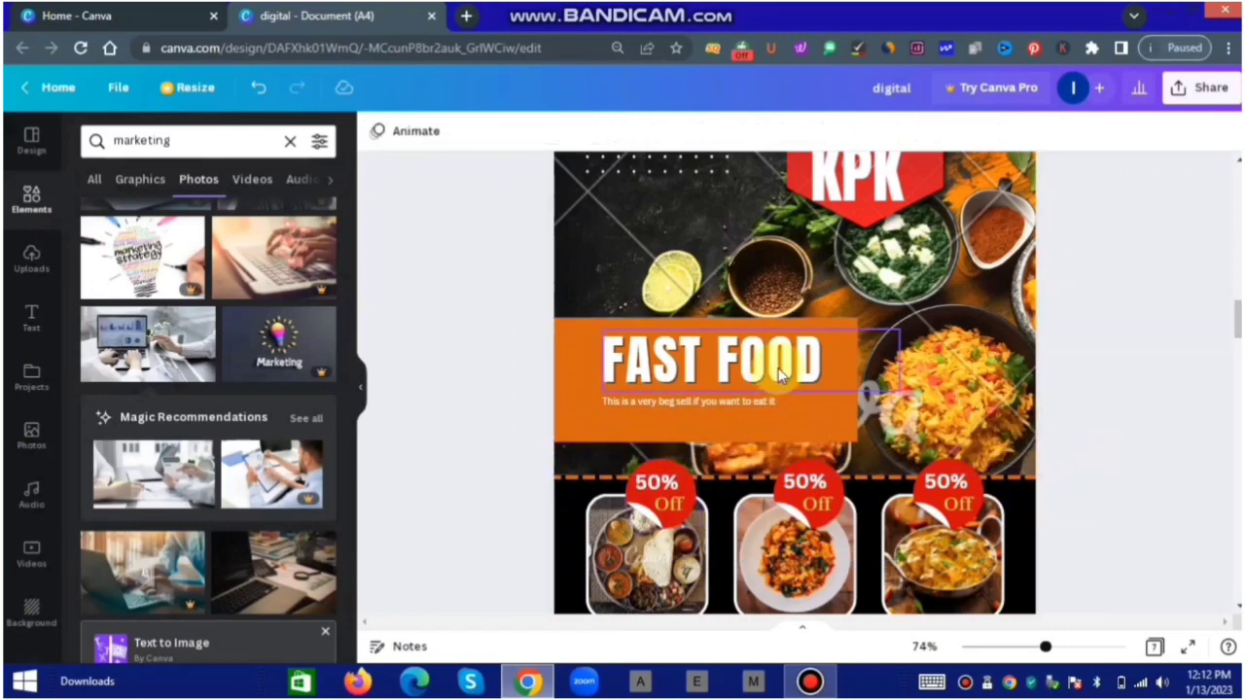
Replace the contacts line under BEST SERVICE on page 3 with "countec" followed by the phone number.
scroll(778, 367, "down", 3)
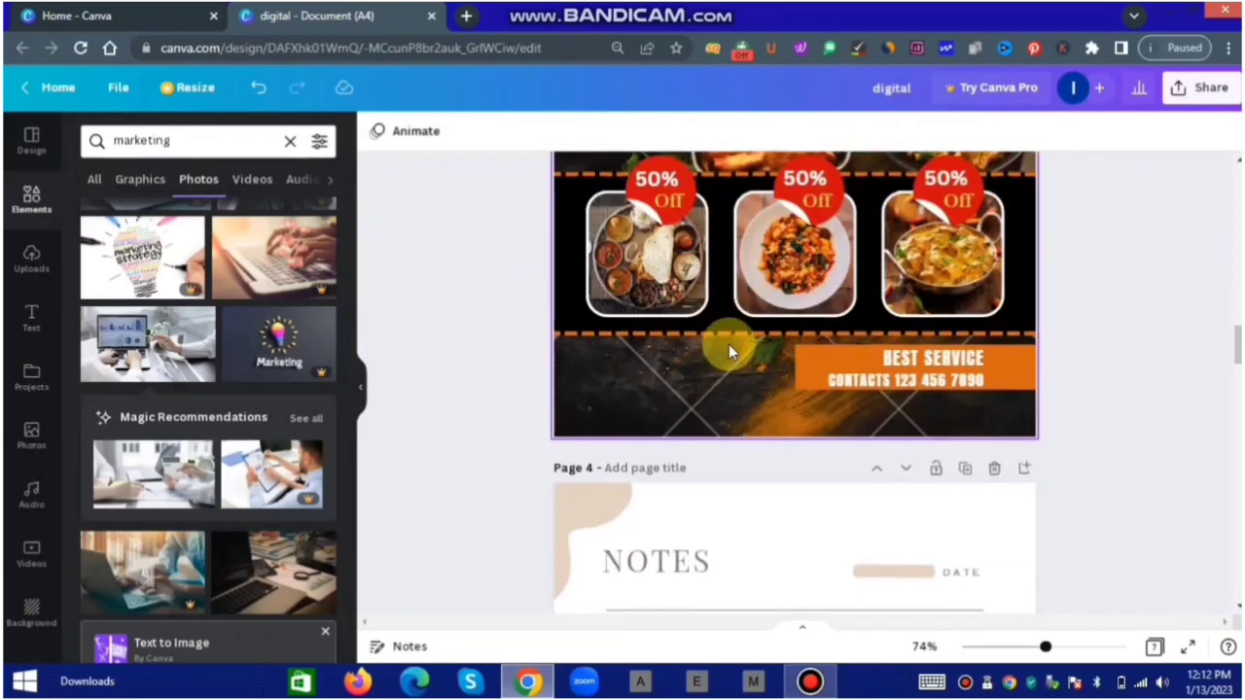
scroll(728, 344, "up", 3)
scroll(987, 442, "down", 3)
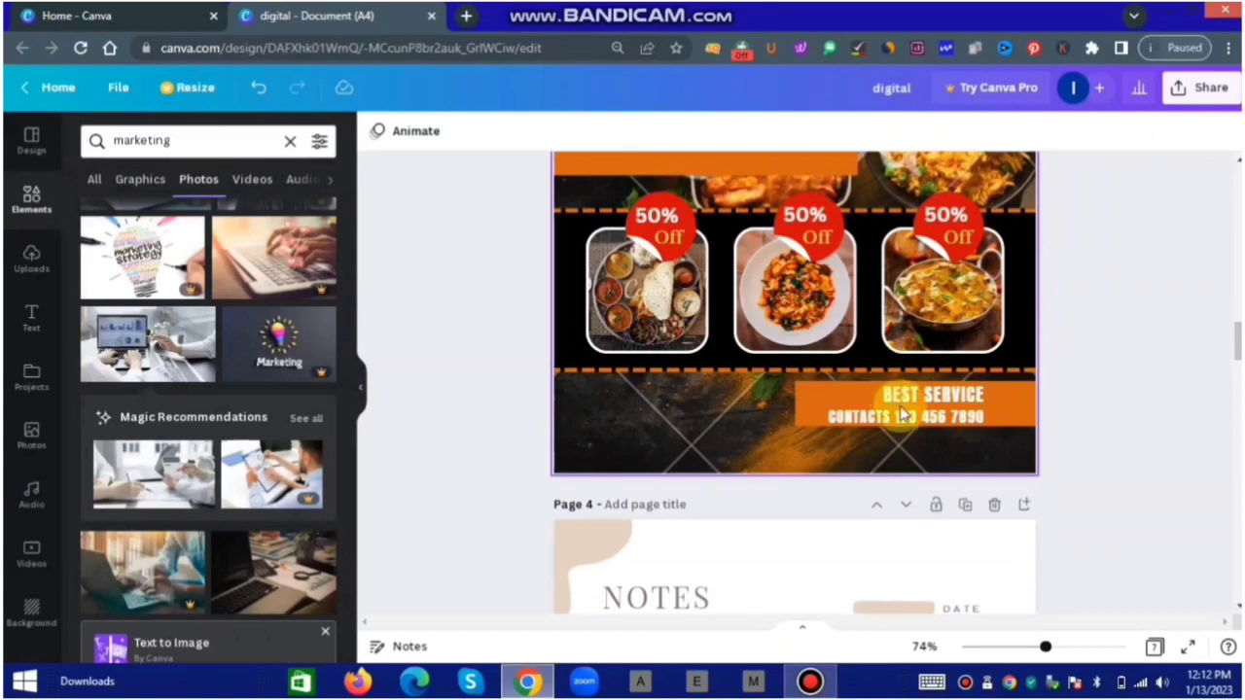
scroll(901, 414, "up", 6)
scroll(914, 603, "down", 9)
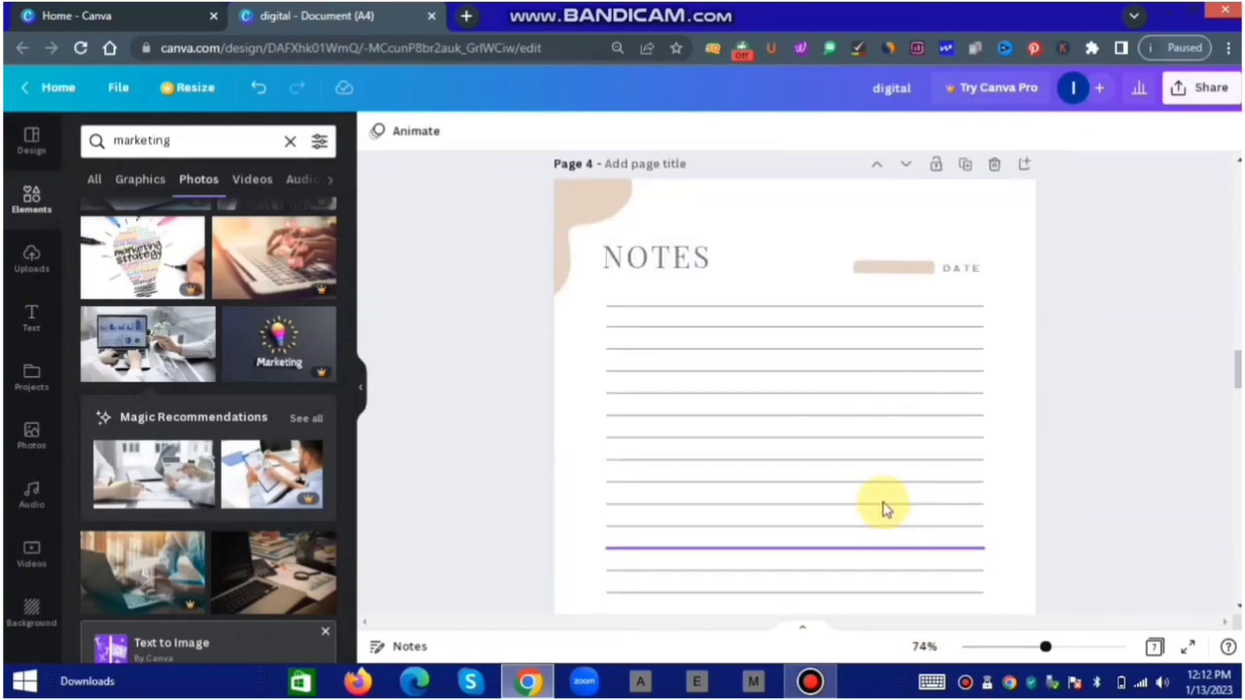
scroll(885, 467, "up", 8)
scroll(921, 486, "down", 3)
scroll(922, 487, "down", 3)
scroll(900, 498, "down", 2)
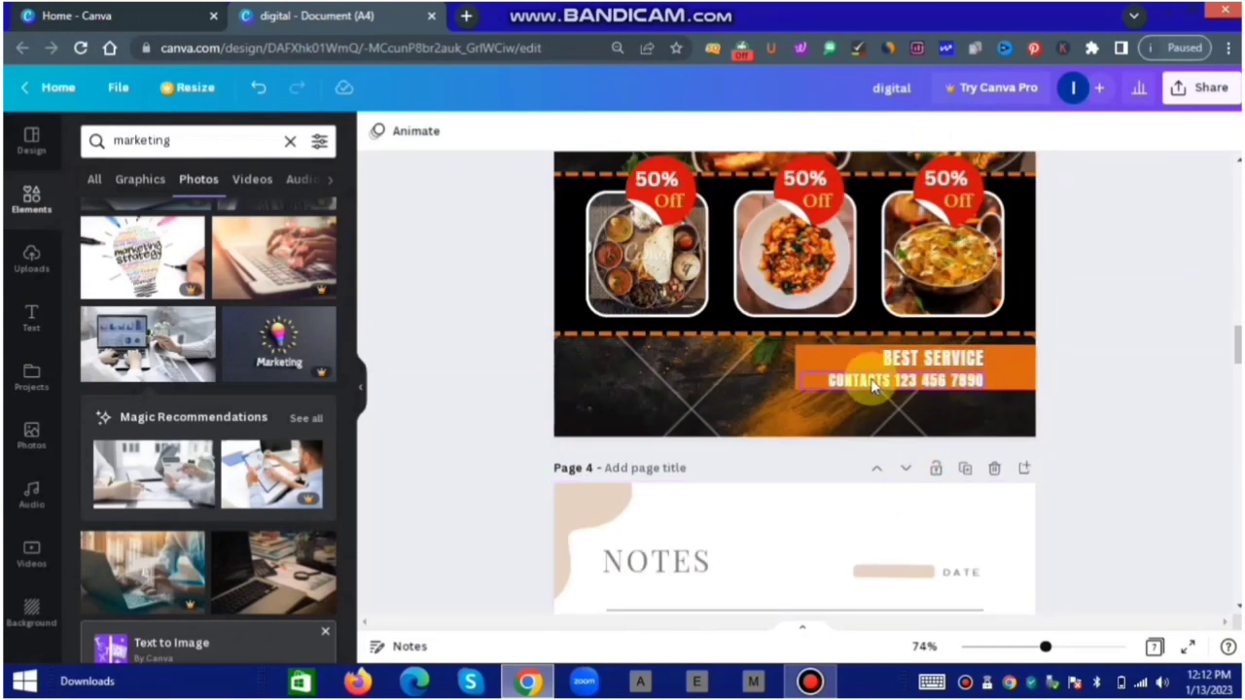
left_click(873, 383)
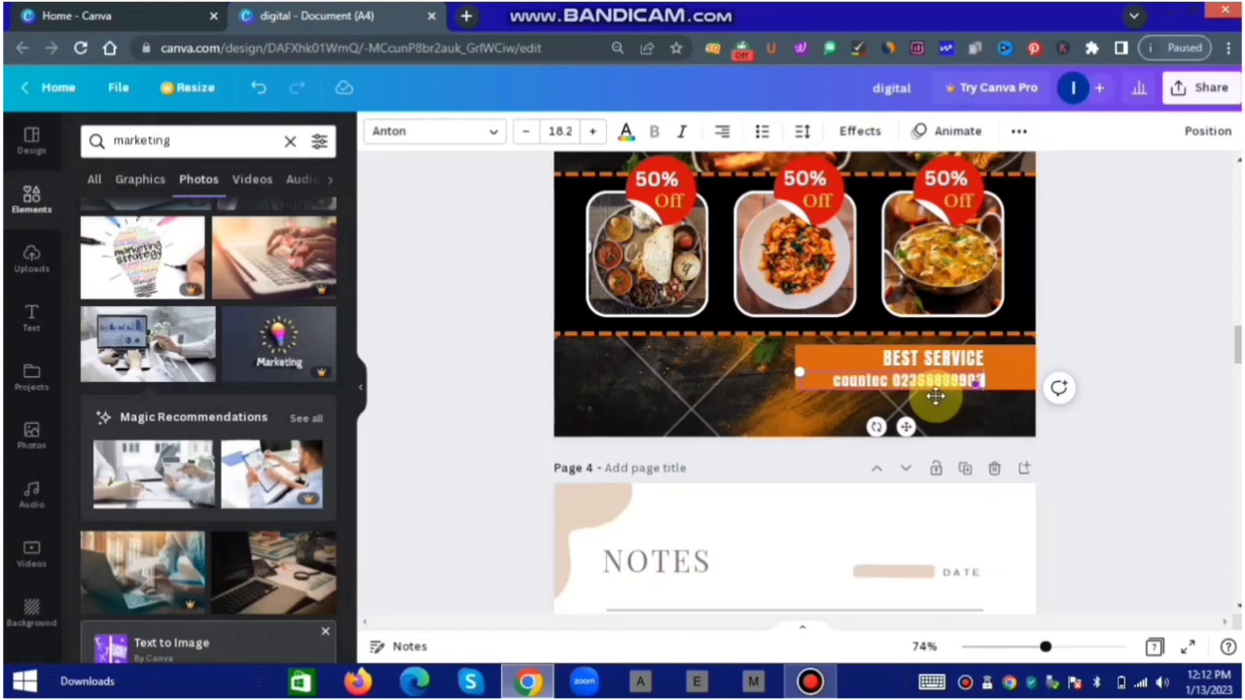
left_click(1064, 450)
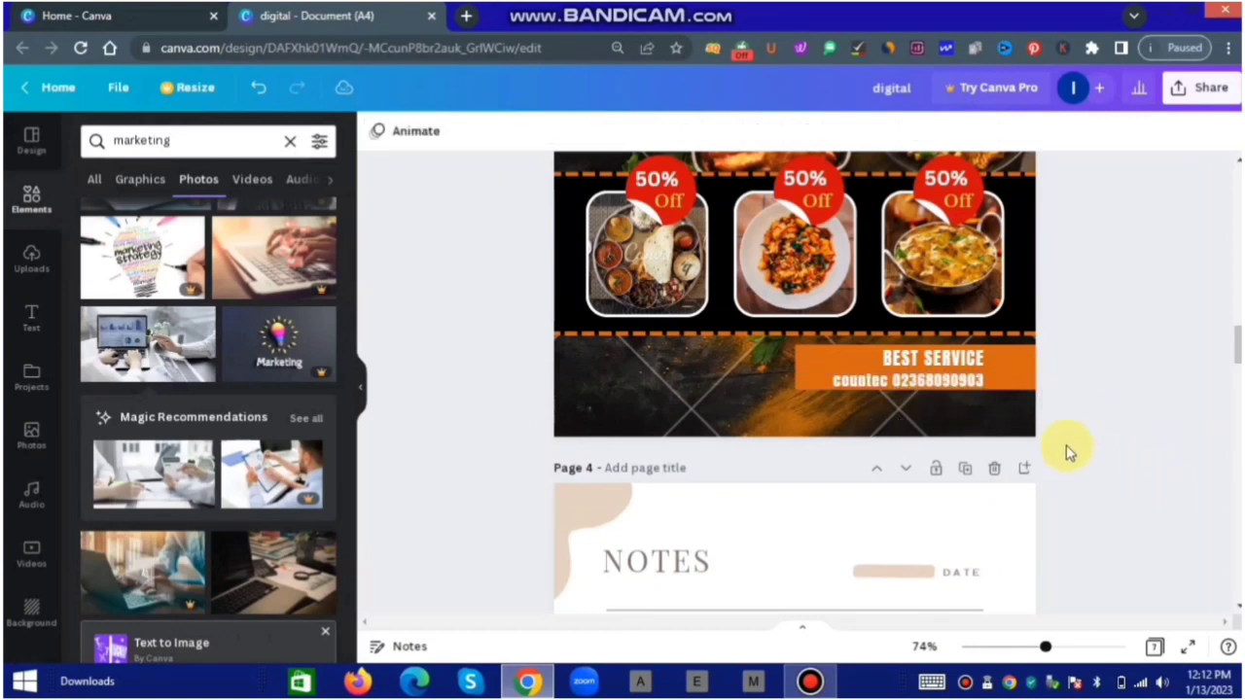
Enlarge the contact line within the orange banner on page 3 and center BEST SERVICE above it.
left_click(930, 387)
left_click_drag(930, 387, 946, 377)
left_click_drag(824, 364, 784, 362)
left_click_drag(957, 348, 941, 344)
left_click(1154, 384)
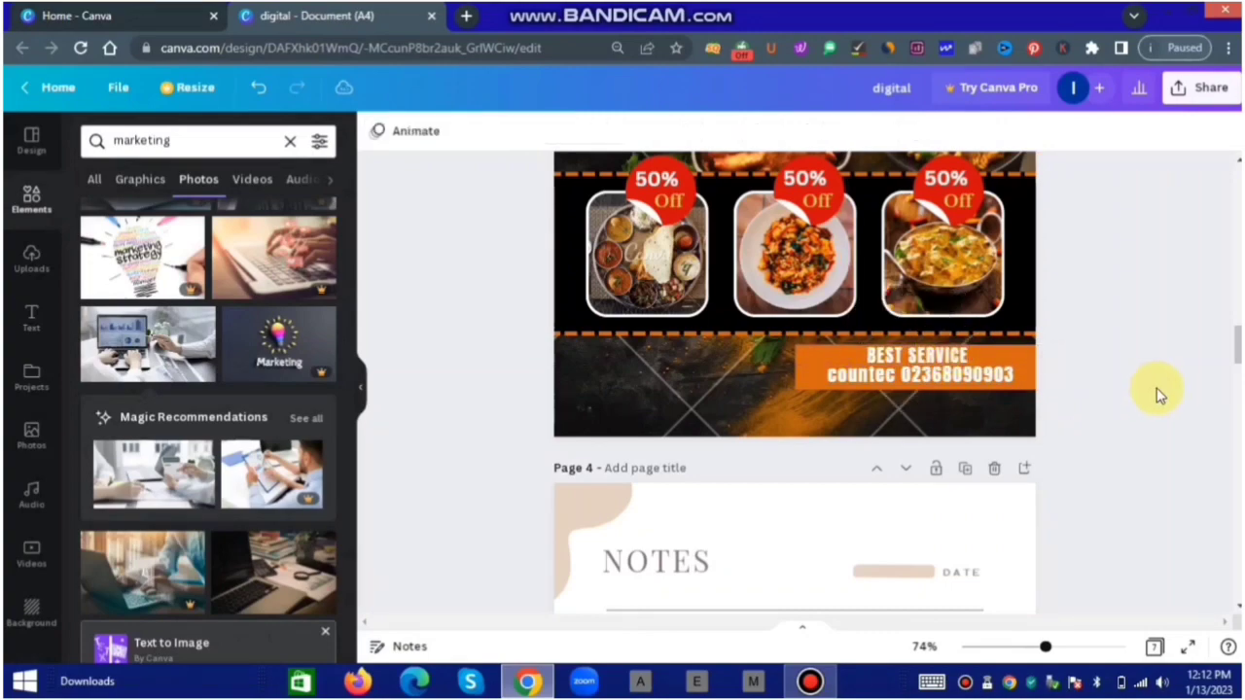
scroll(862, 328, "up", 5)
scroll(878, 338, "up", 3)
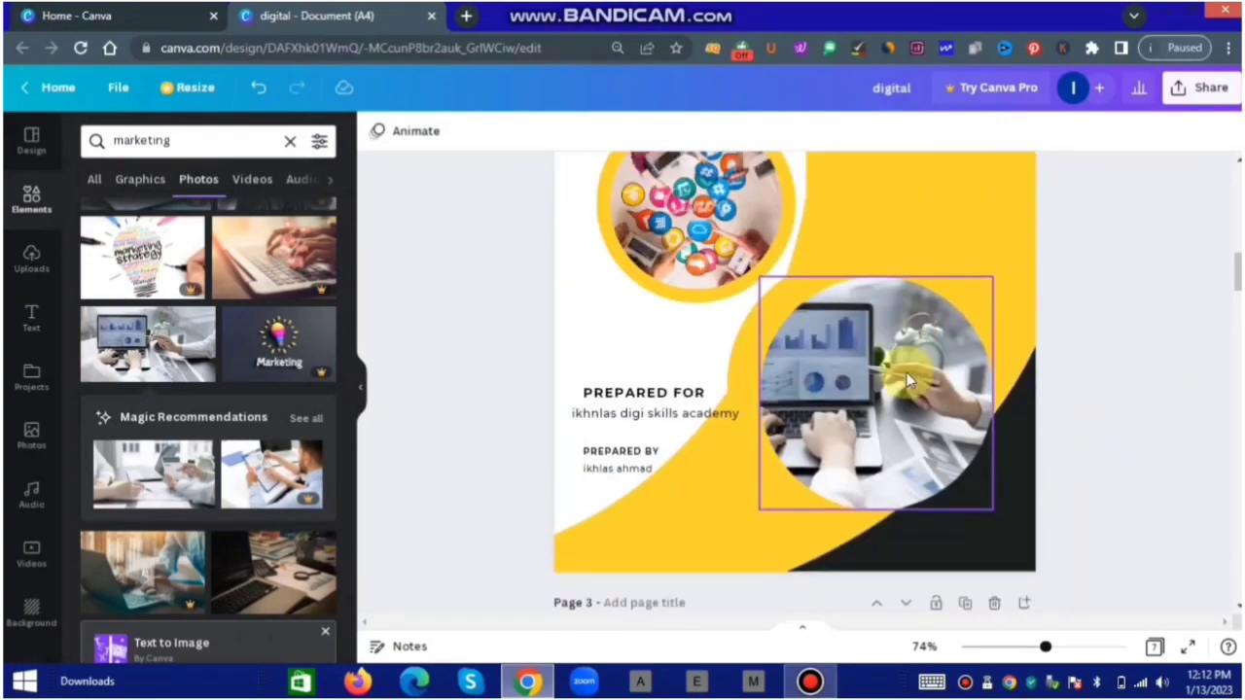
Add a subheading text box over the top ruled lines of the NOTES page.
scroll(906, 373, "down", 8)
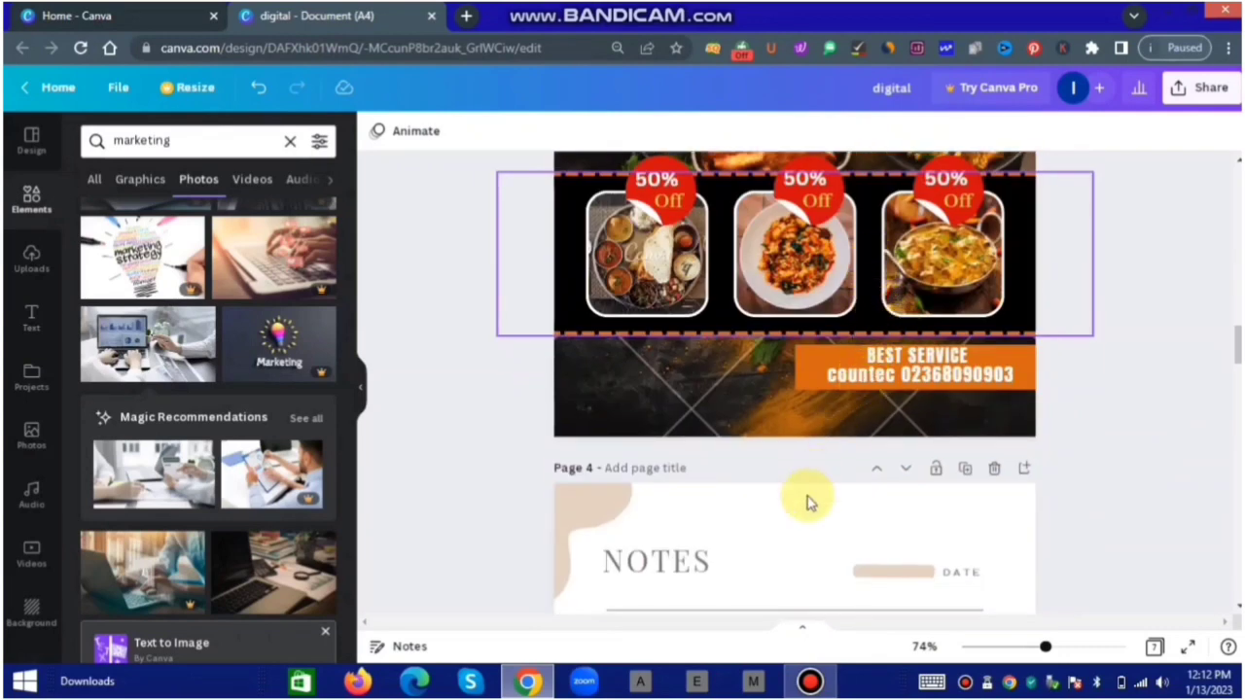
scroll(828, 486, "down", 10)
scroll(777, 418, "up", 3)
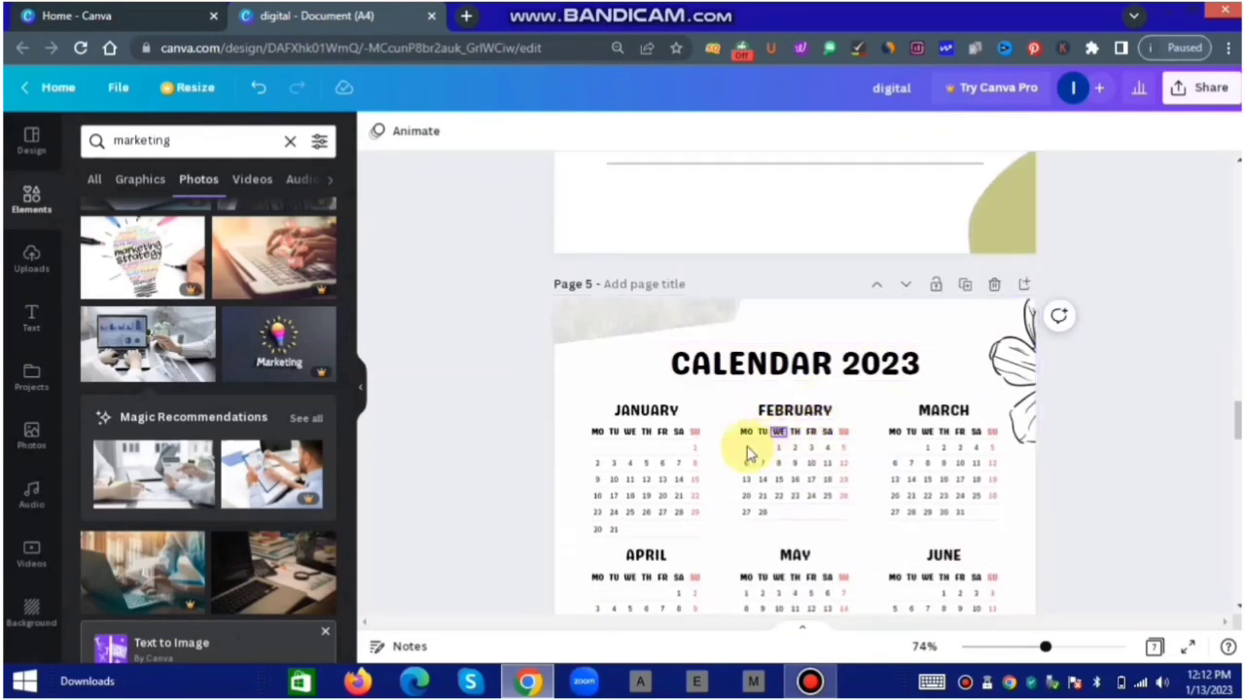
scroll(797, 467, "up", 3)
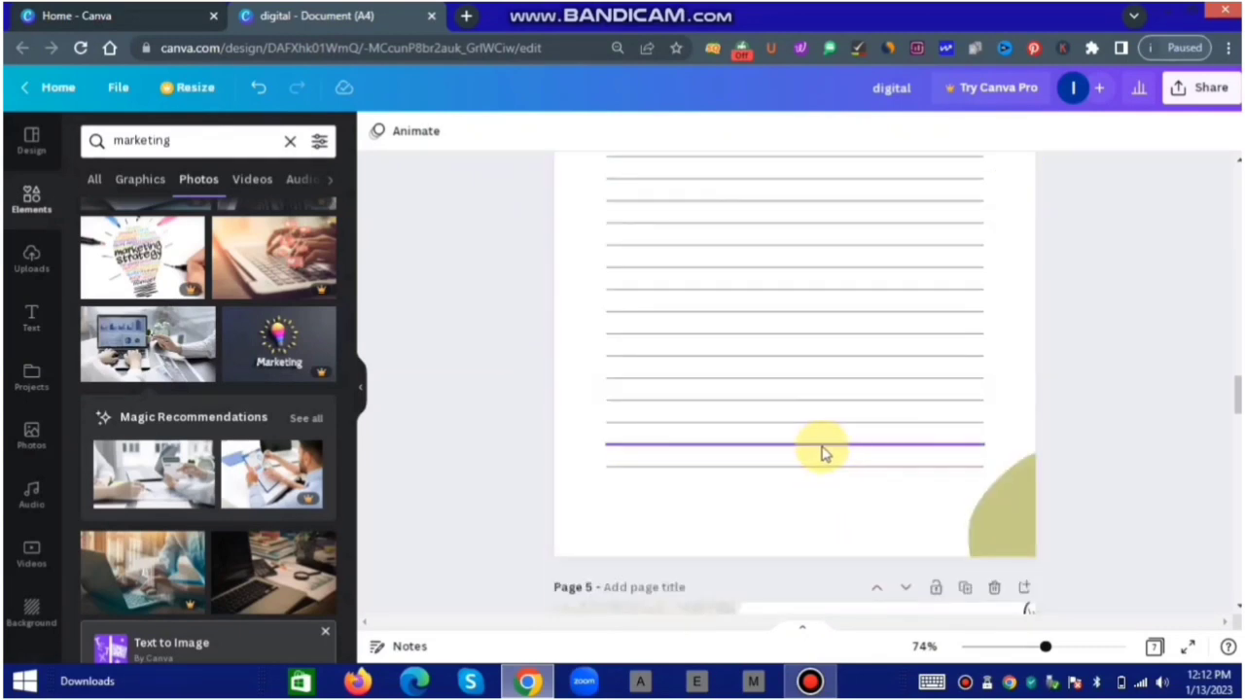
scroll(816, 452, "up", 4)
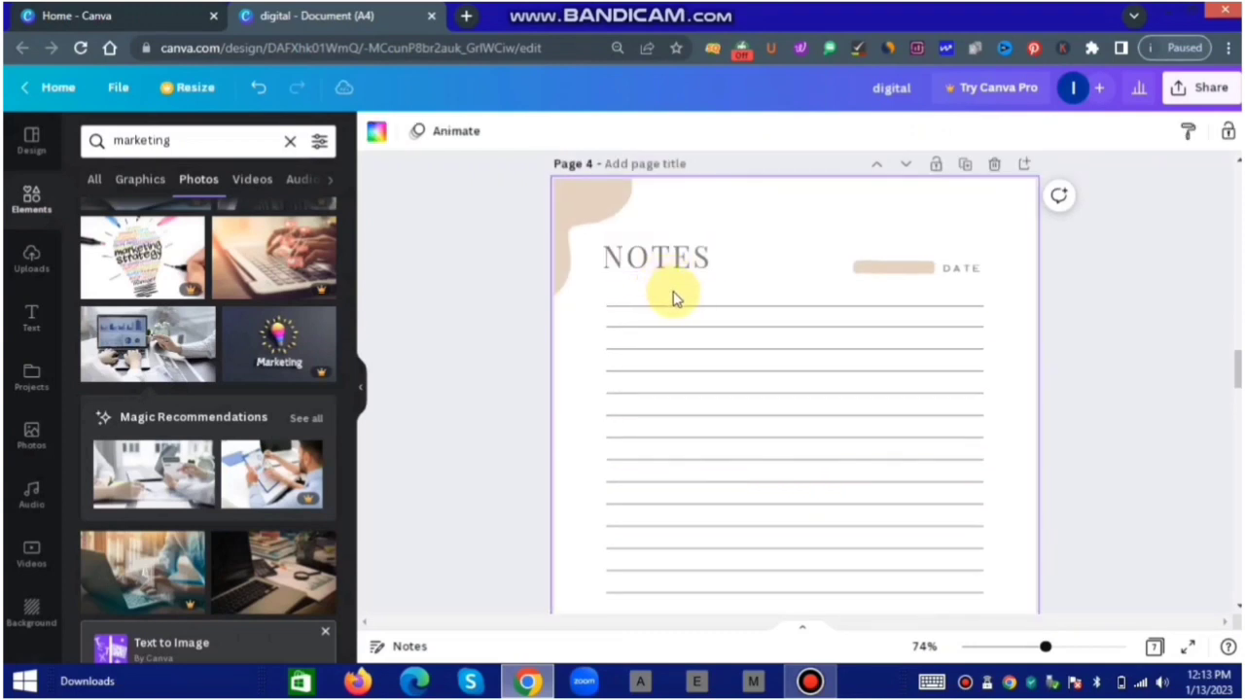
left_click(706, 305)
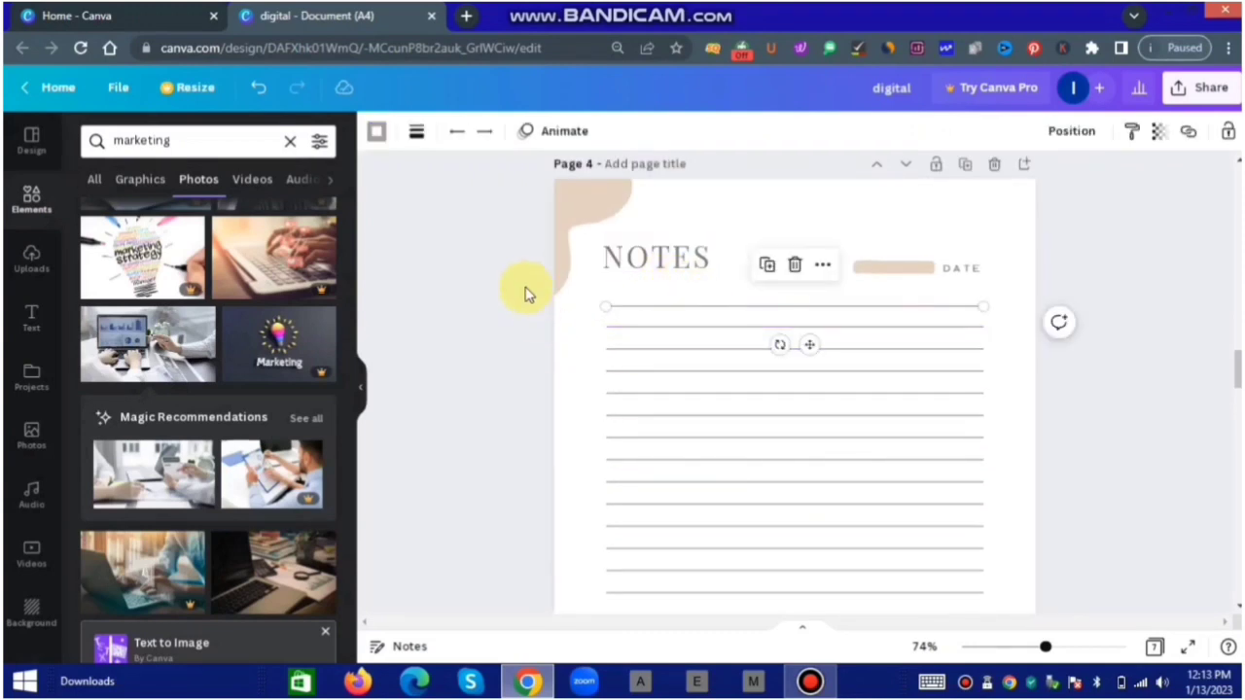
left_click(31, 316)
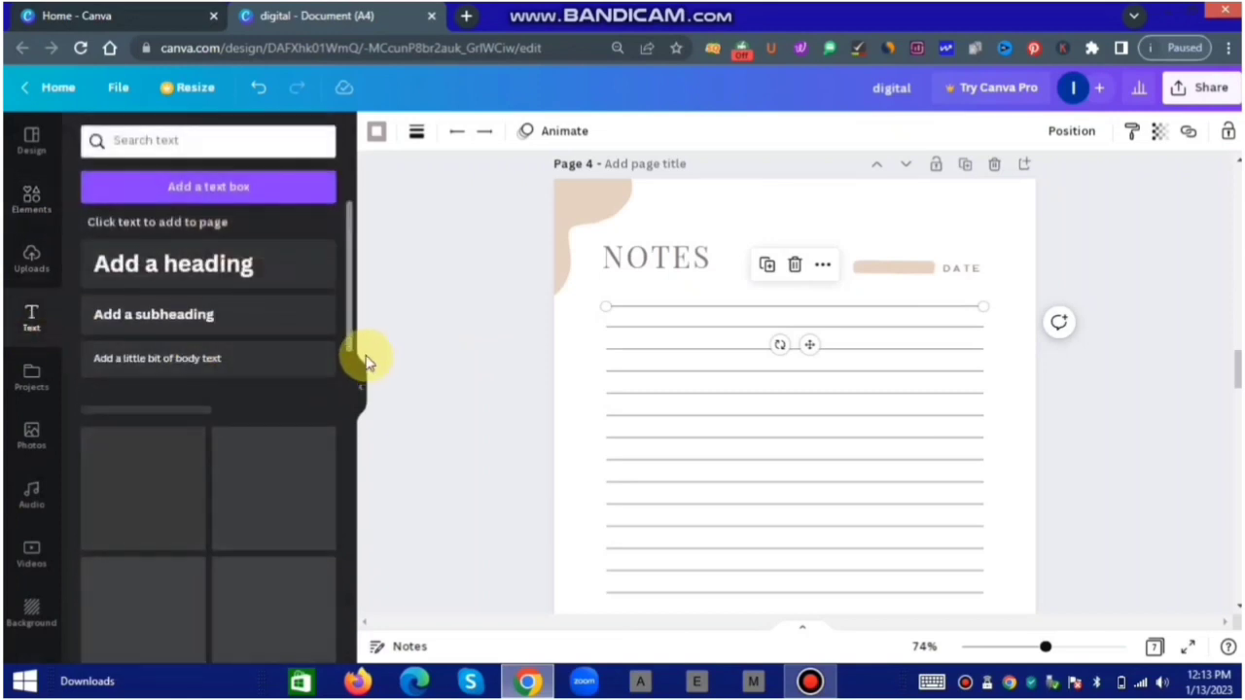
left_click(153, 314)
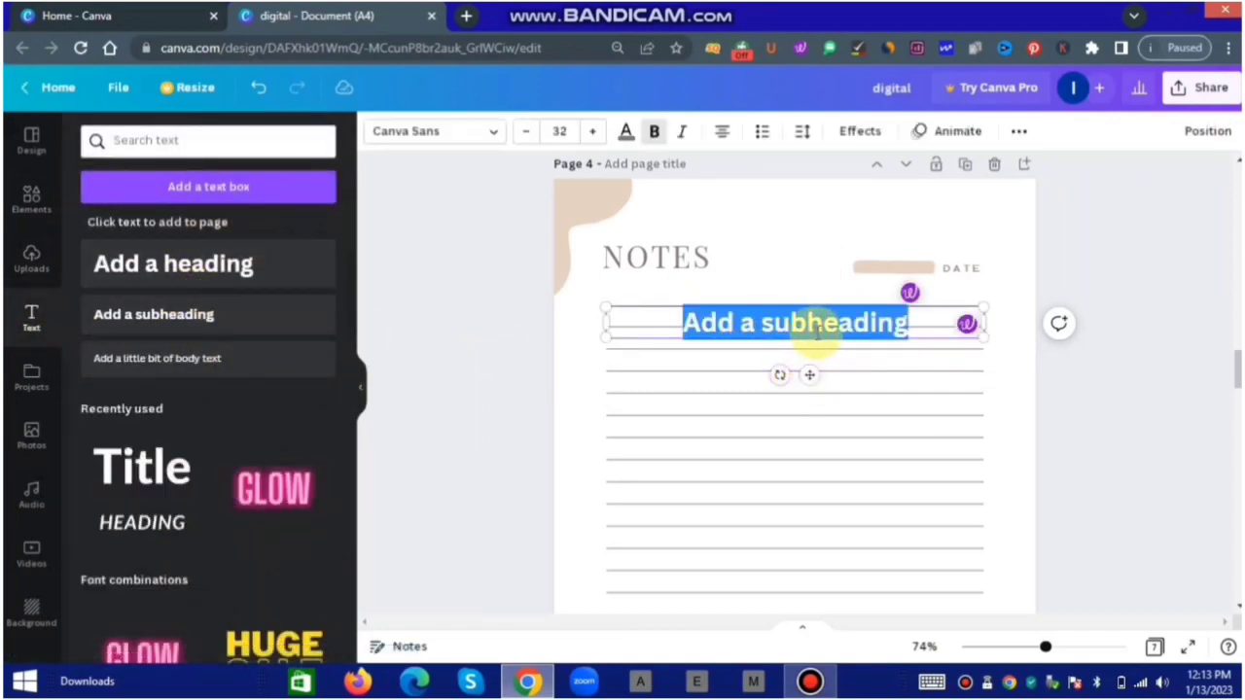
Replace the subheading placeholder on the NOTES page with "grapic desning course in 2023".
key("BackSpace")
type("grap")
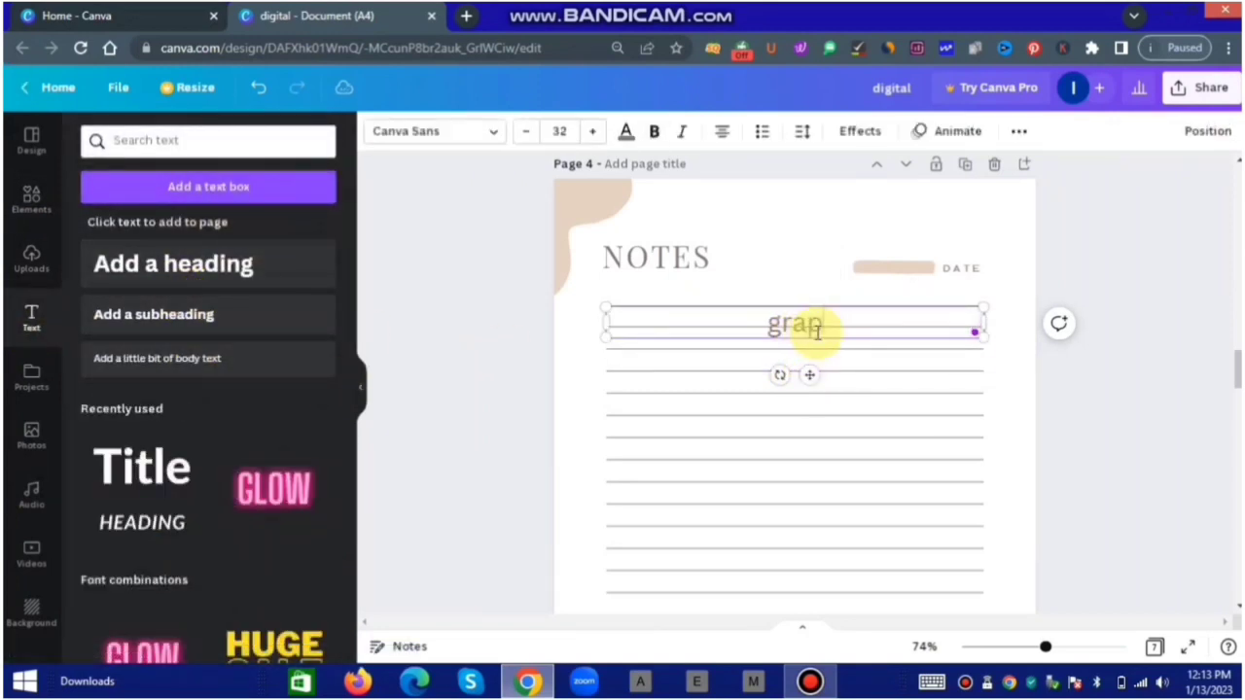
type("ic des")
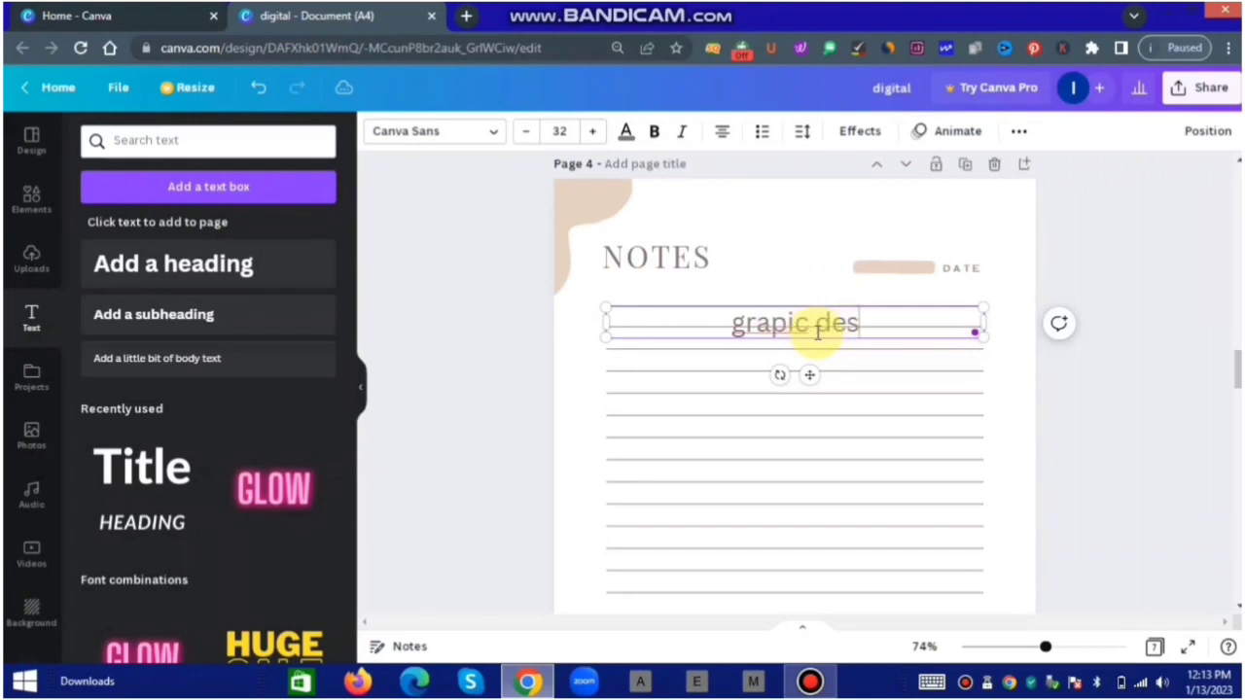
type("ning cou")
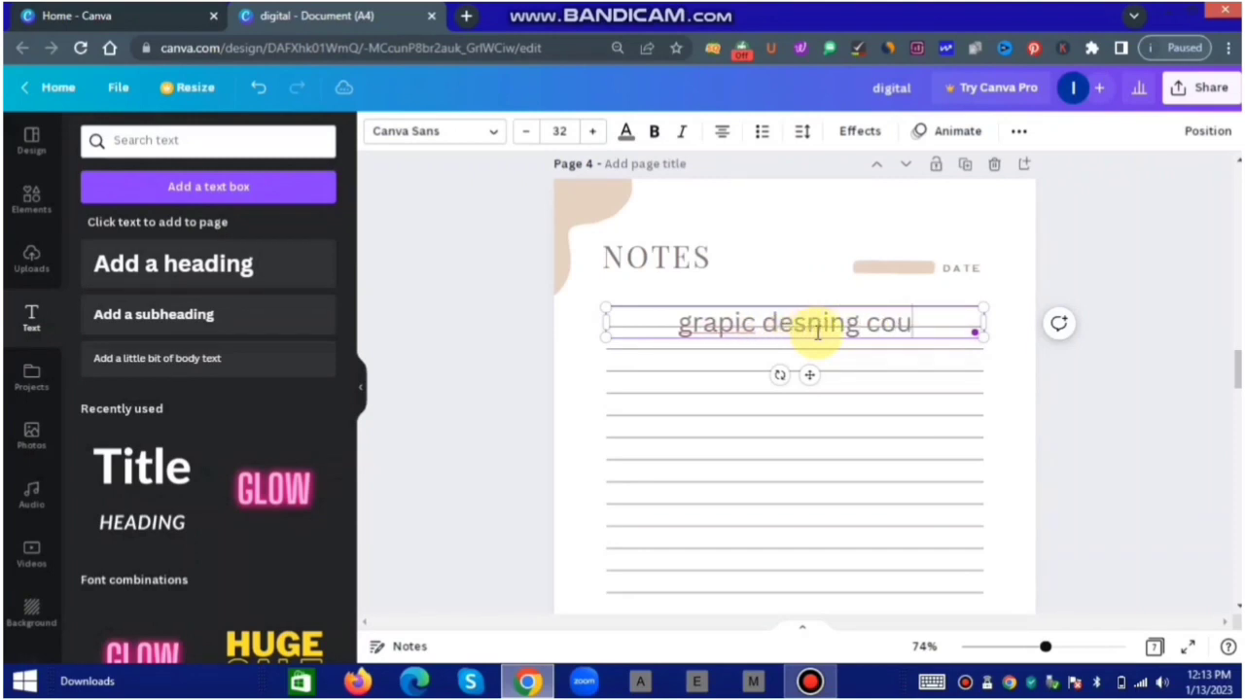
type("rse ")
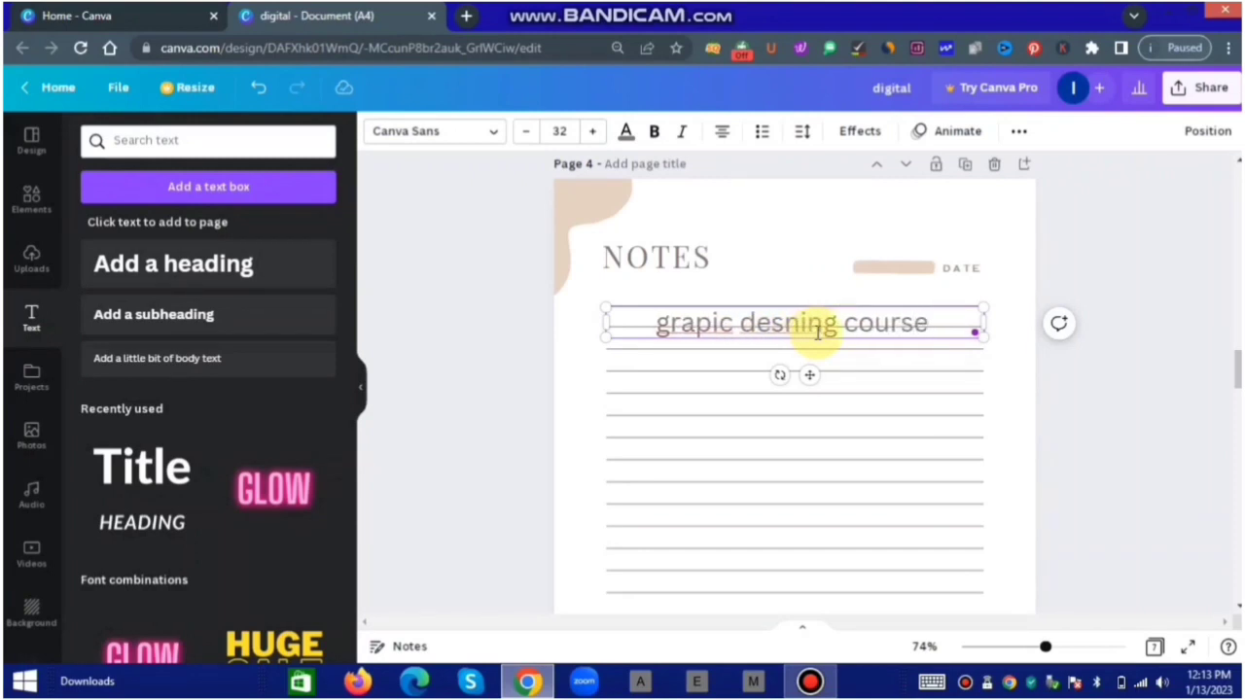
type("in")
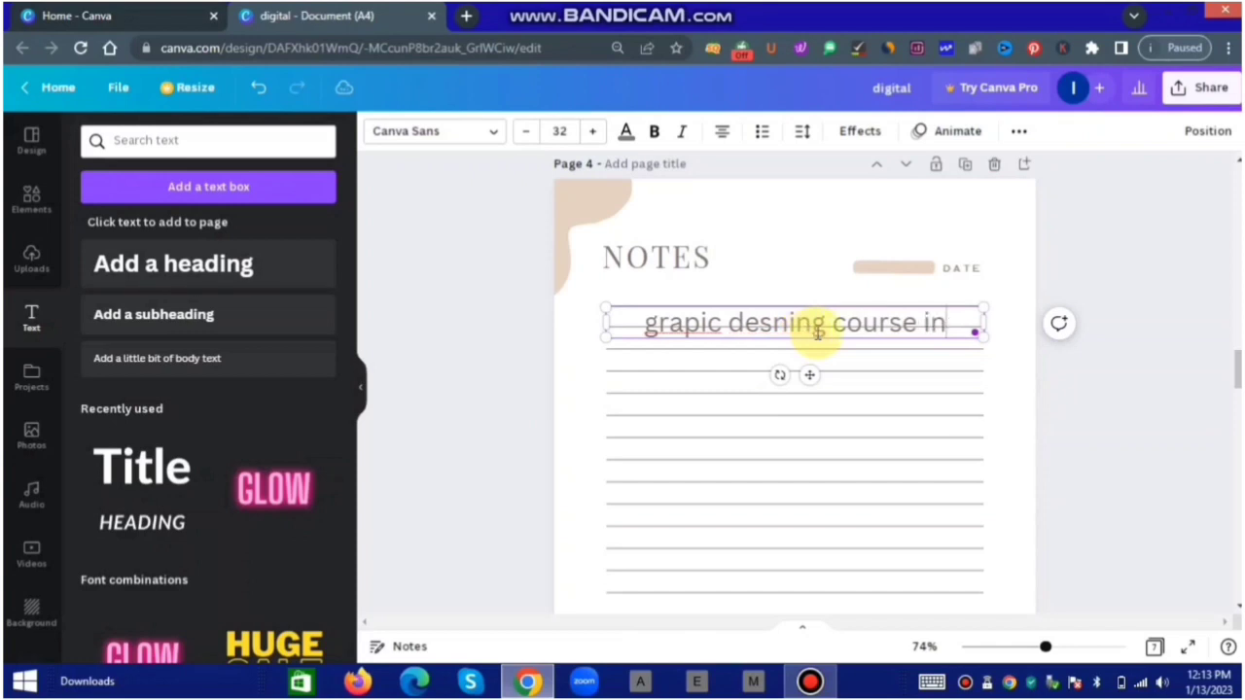
type(" 20")
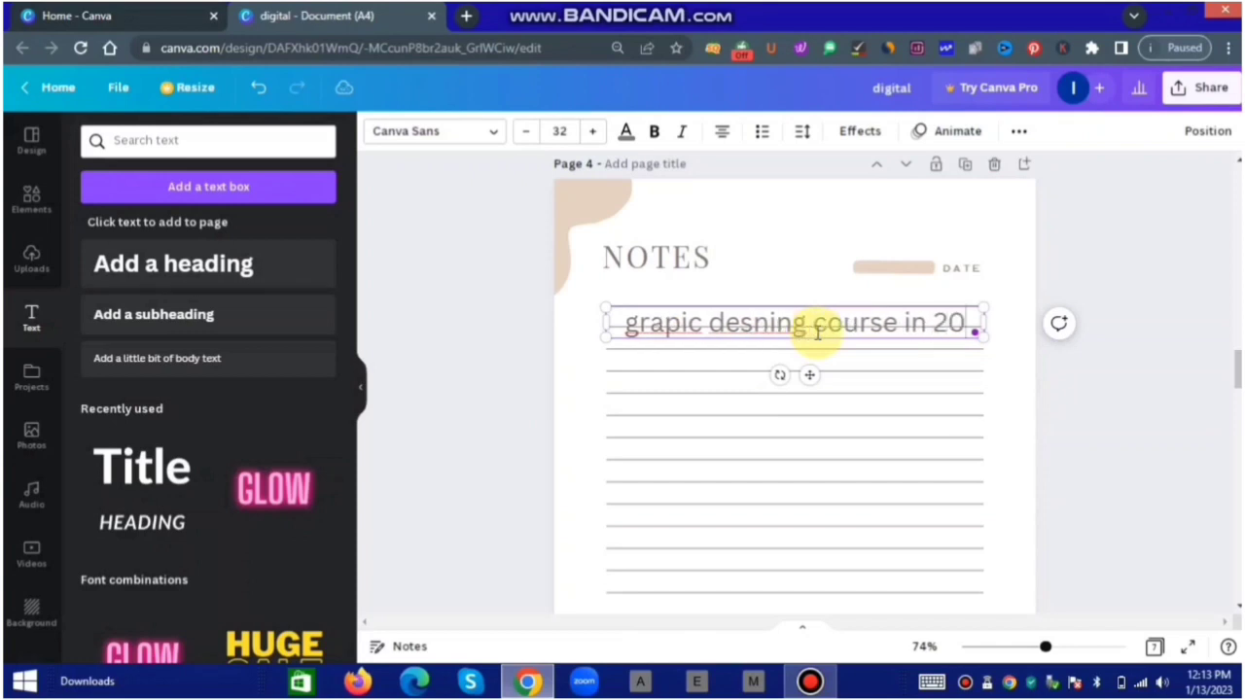
type("23")
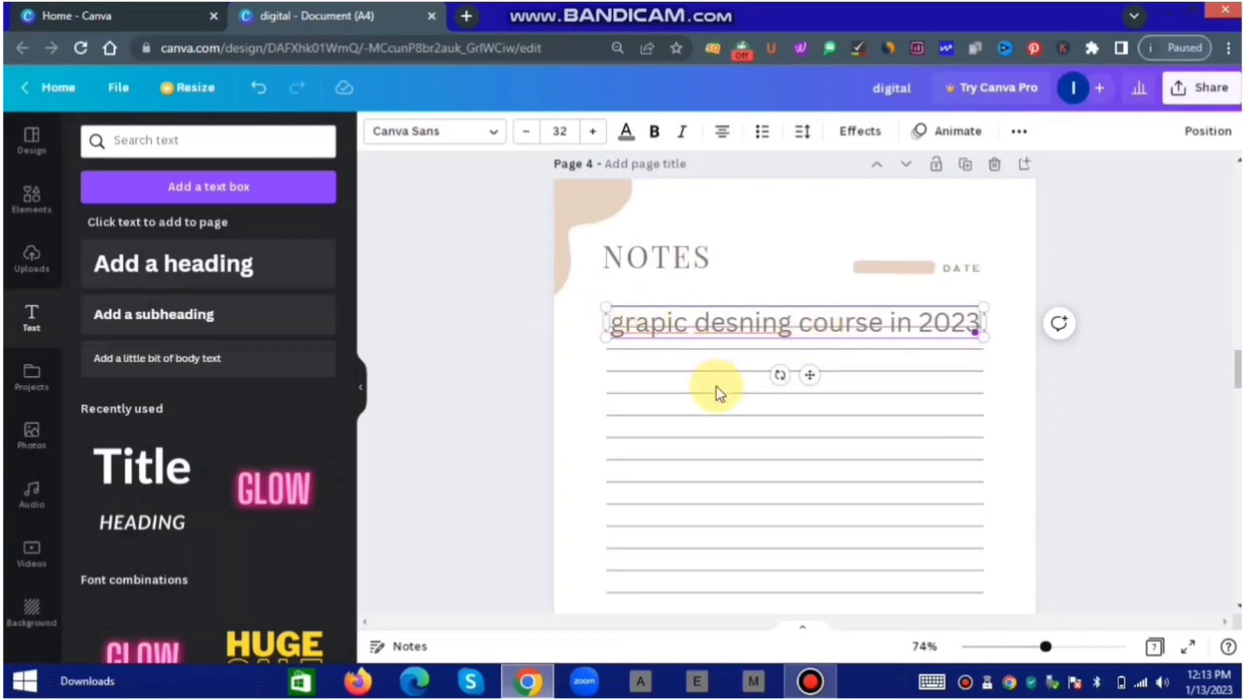
Move the note text up toward the NOTES heading and correct its spelling to "graphic design course in 2023".
left_click_drag(807, 375, 807, 362)
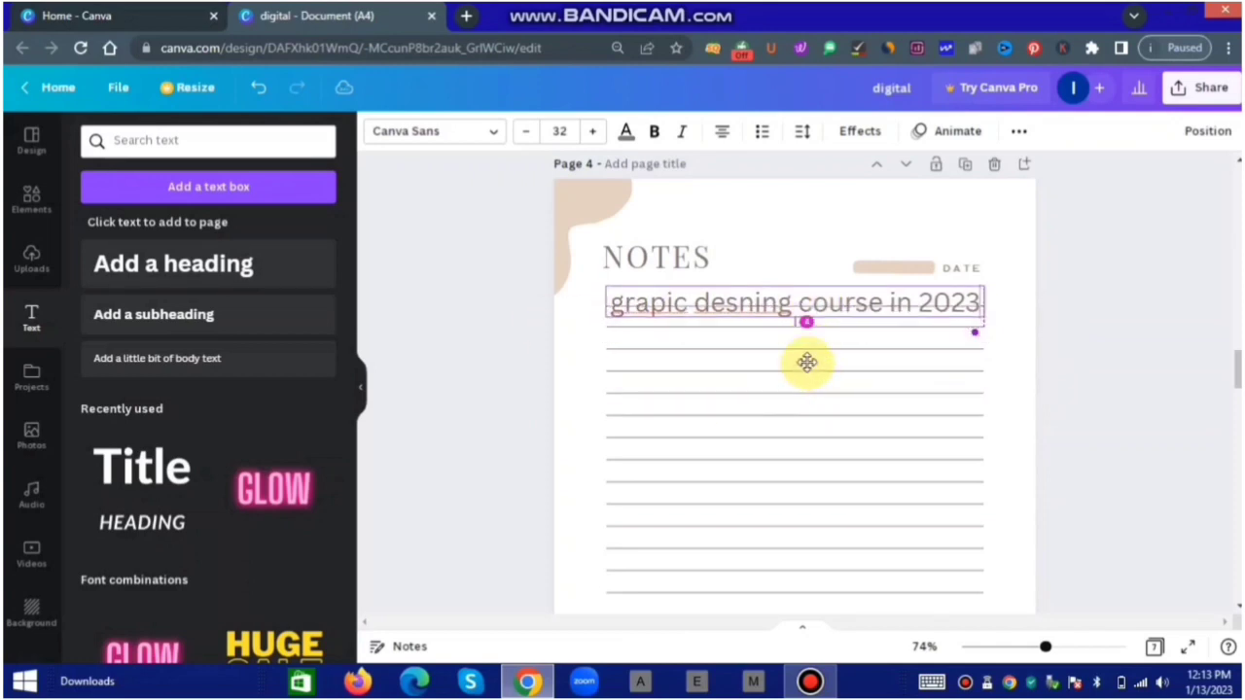
right_click(783, 306)
key("Escape")
right_click(686, 307)
left_click(745, 318)
left_click(1120, 380)
Shrink the note text and position it between the NOTES heading and the first ruled line.
left_click_drag(827, 286, 826, 277)
left_click_drag(973, 305, 914, 295)
left_click_drag(769, 284, 789, 282)
left_click(1017, 425)
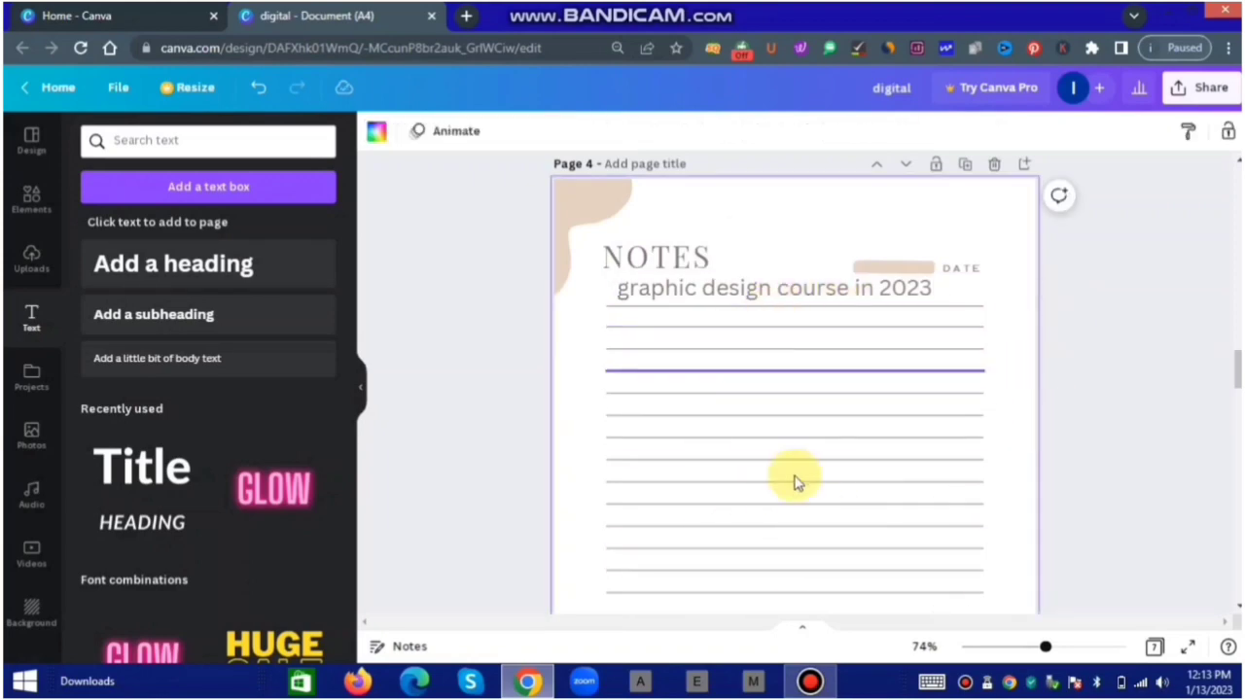
Delete the grey textured image from the upper-left corner of the CALENDAR 2023 page.
scroll(751, 480, "down", 6)
scroll(806, 383, "down", 3)
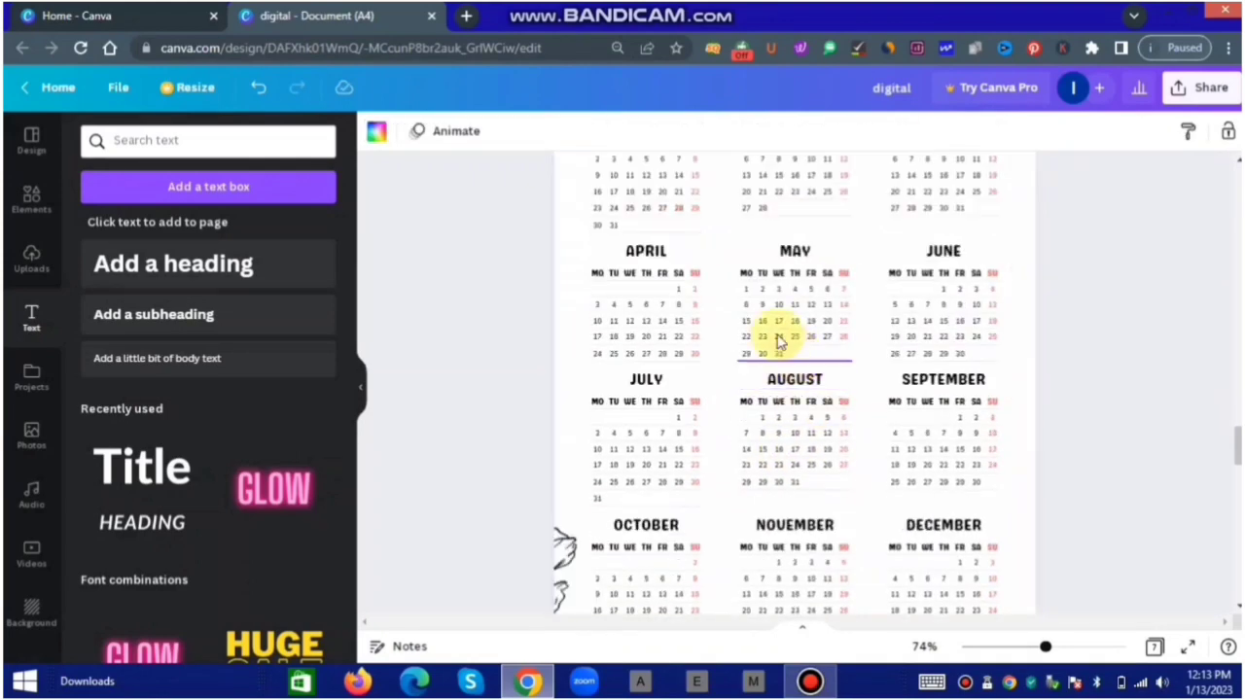
scroll(783, 355, "up", 3)
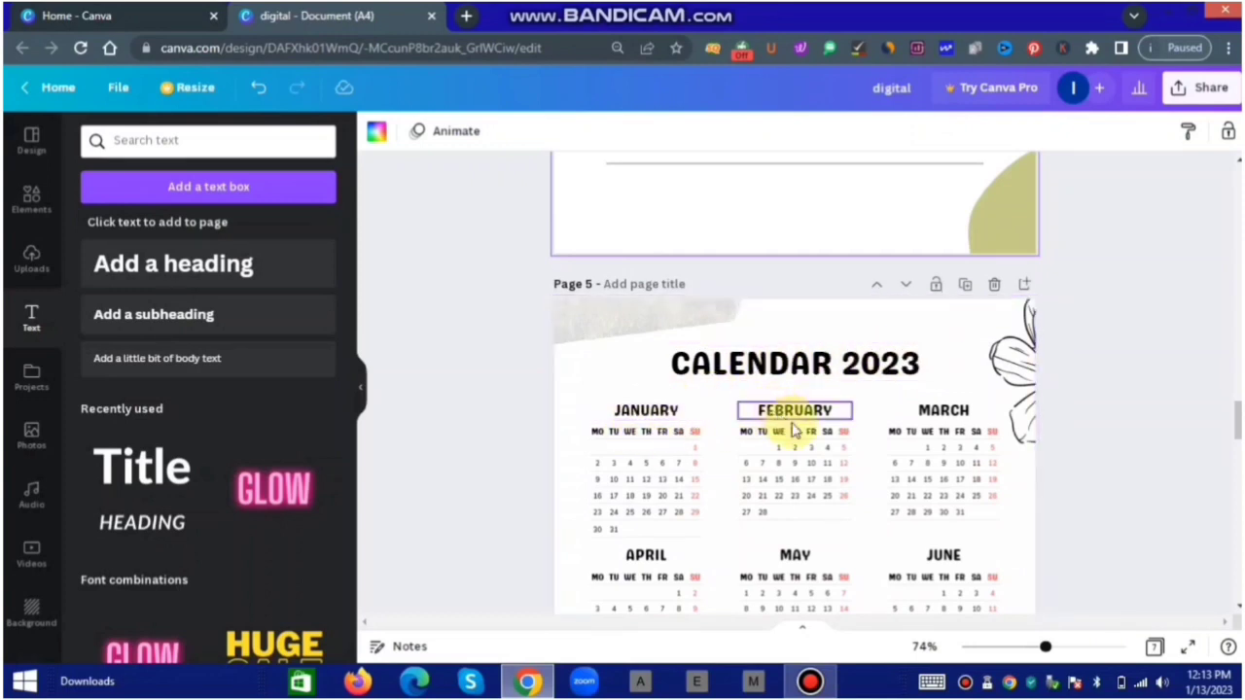
left_click(648, 322)
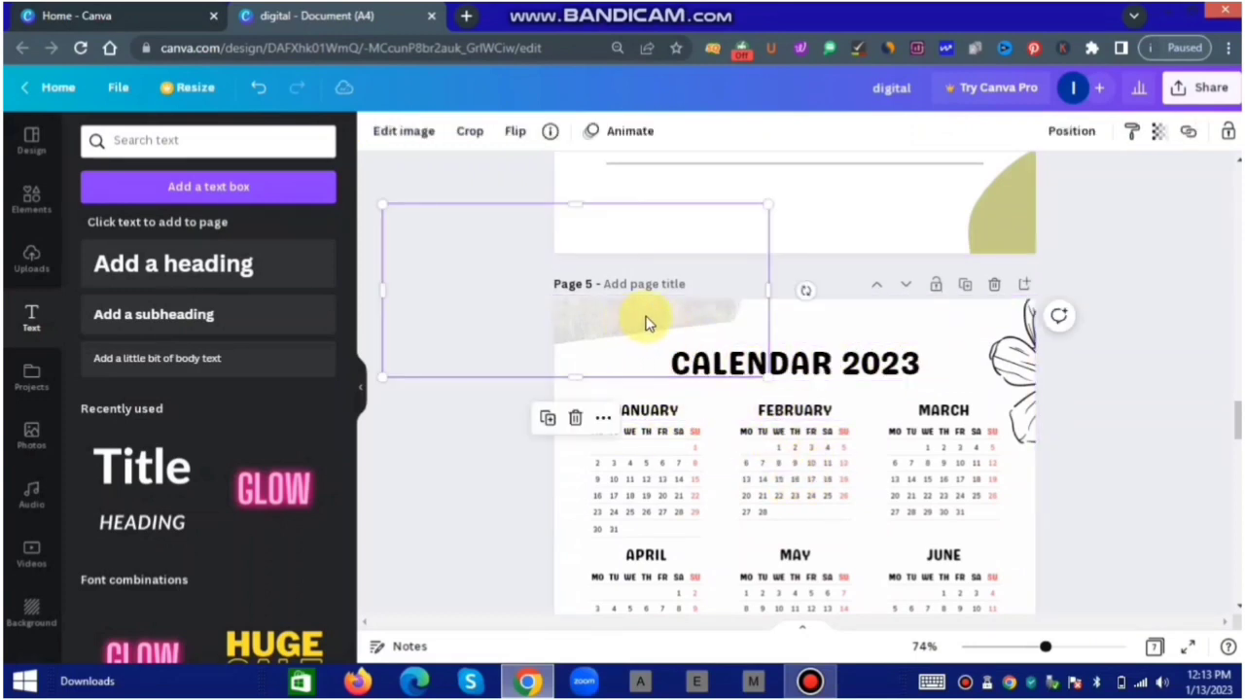
left_click(578, 418)
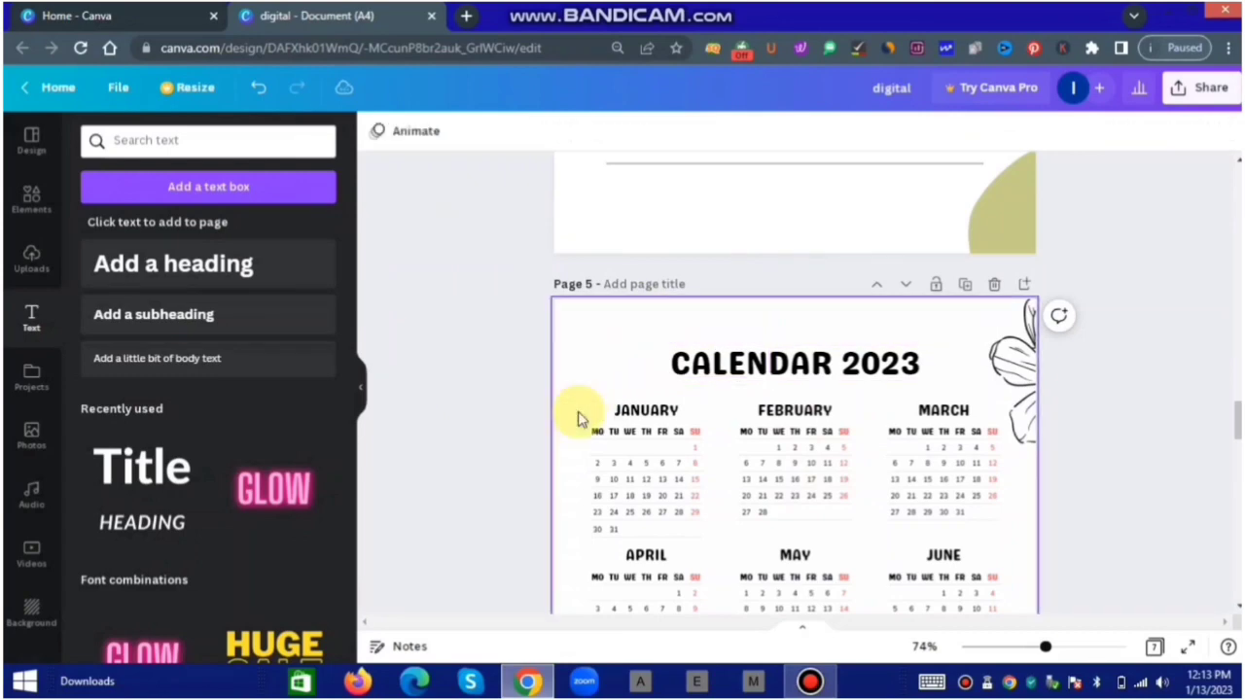
Examine the résumé page from its contact details down to the references.
scroll(742, 399, "down", 3)
scroll(831, 381, "down", 6)
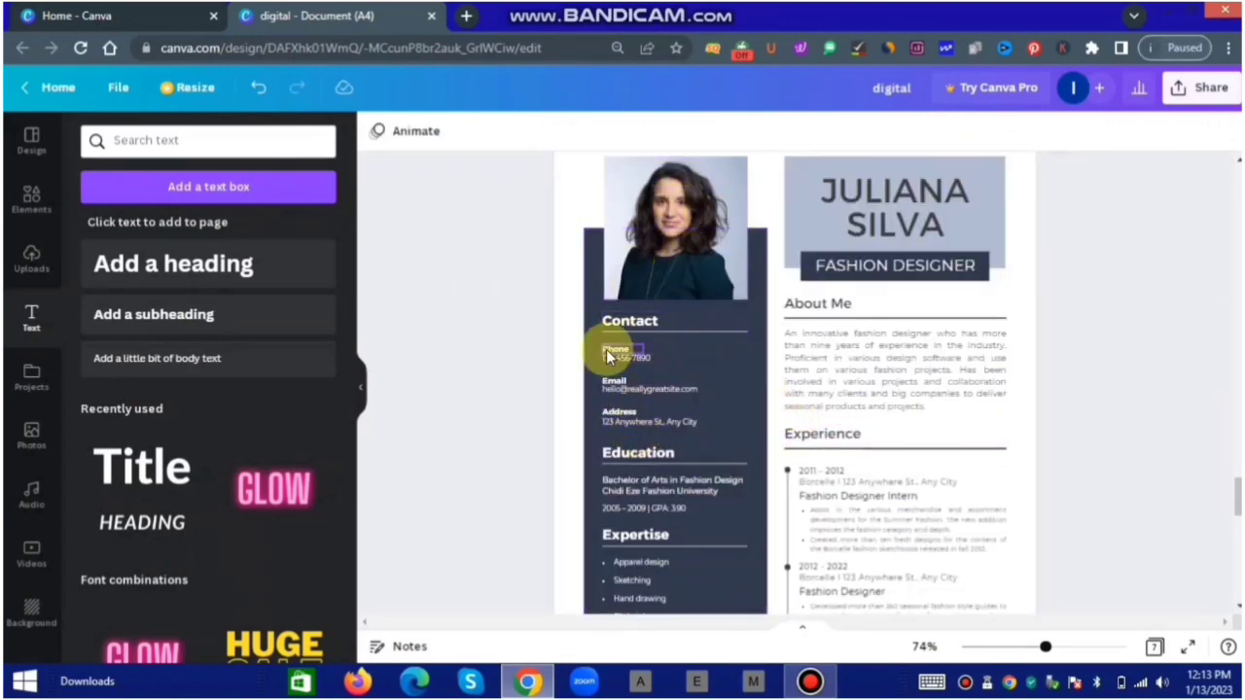
left_click(623, 353)
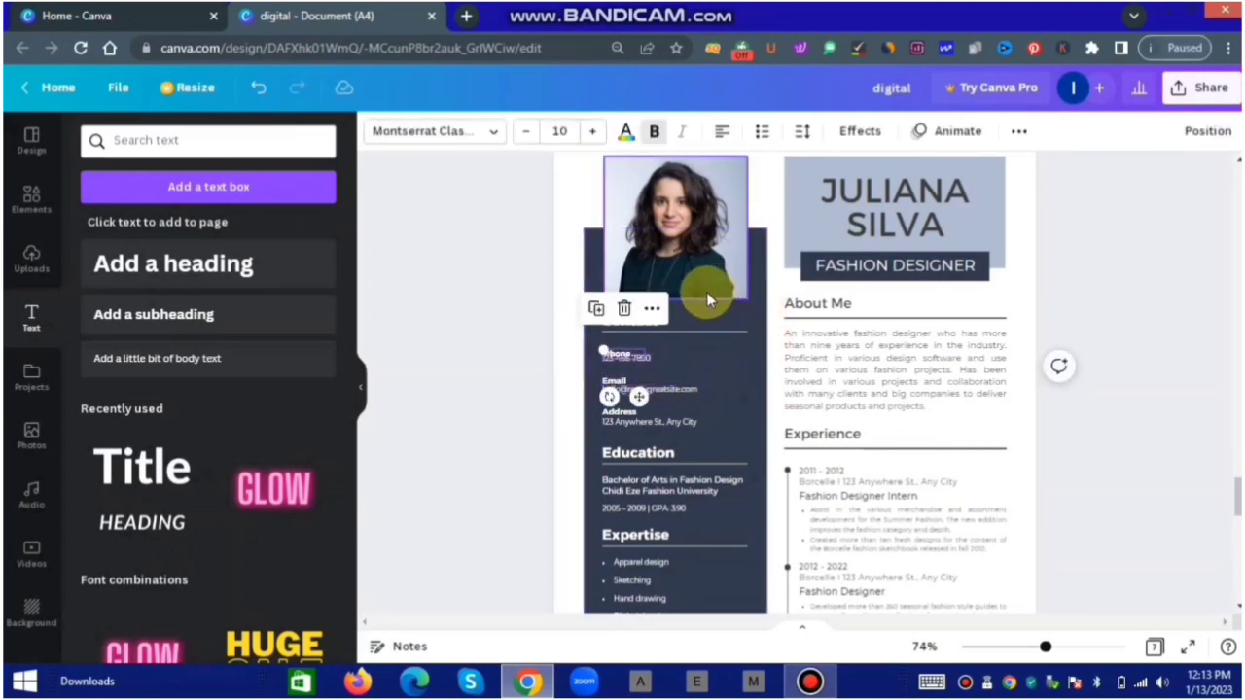
scroll(778, 484, "down", 3)
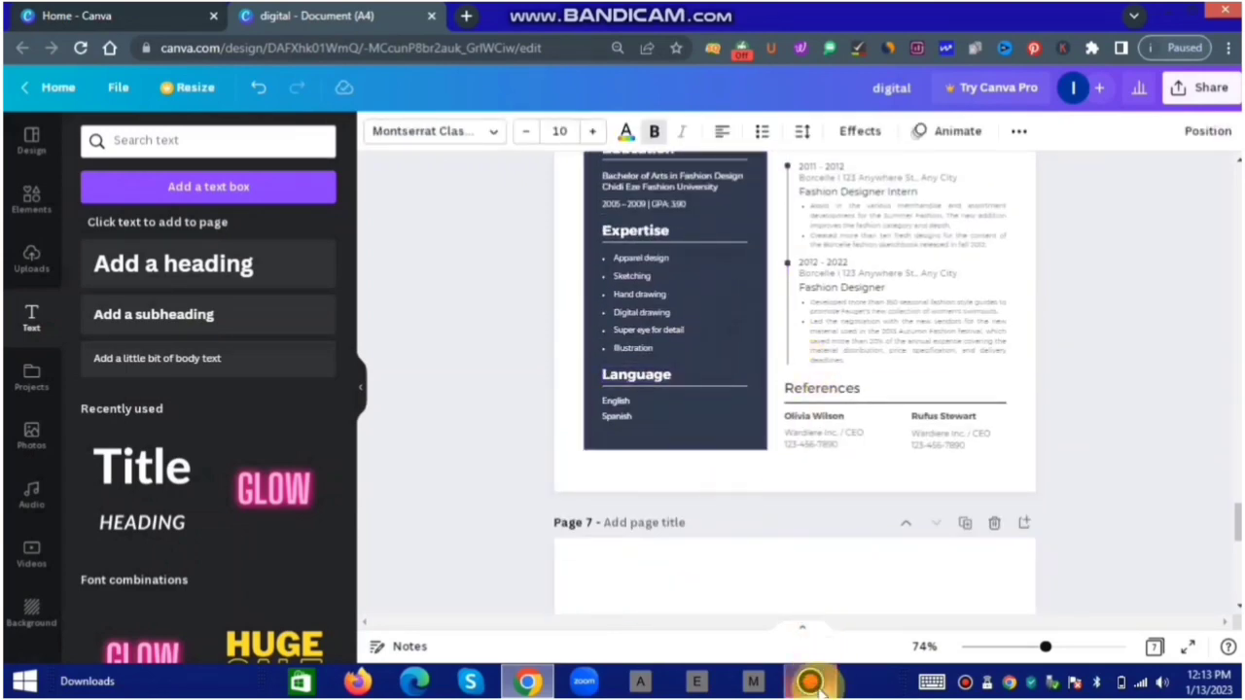
Select the first empty cell under TABLE NUMBER in the guest table on page 1.
scroll(750, 370, "up", 10)
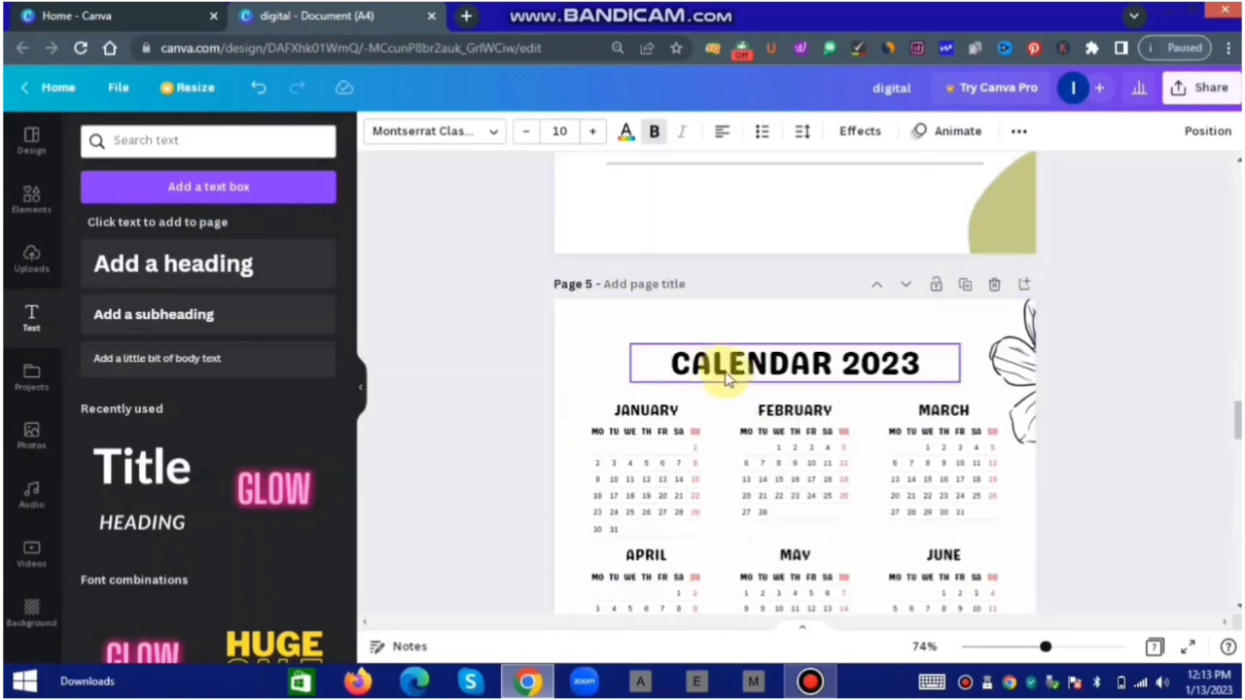
scroll(717, 373, "up", 10)
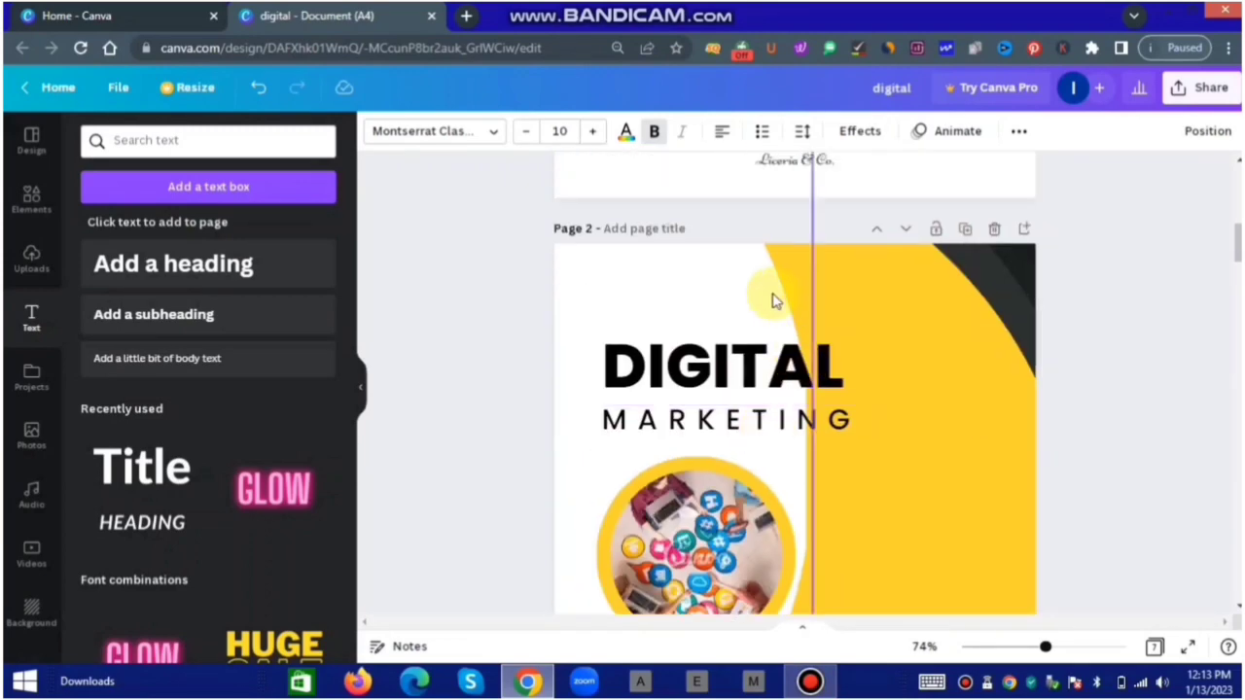
scroll(687, 462, "up", 5)
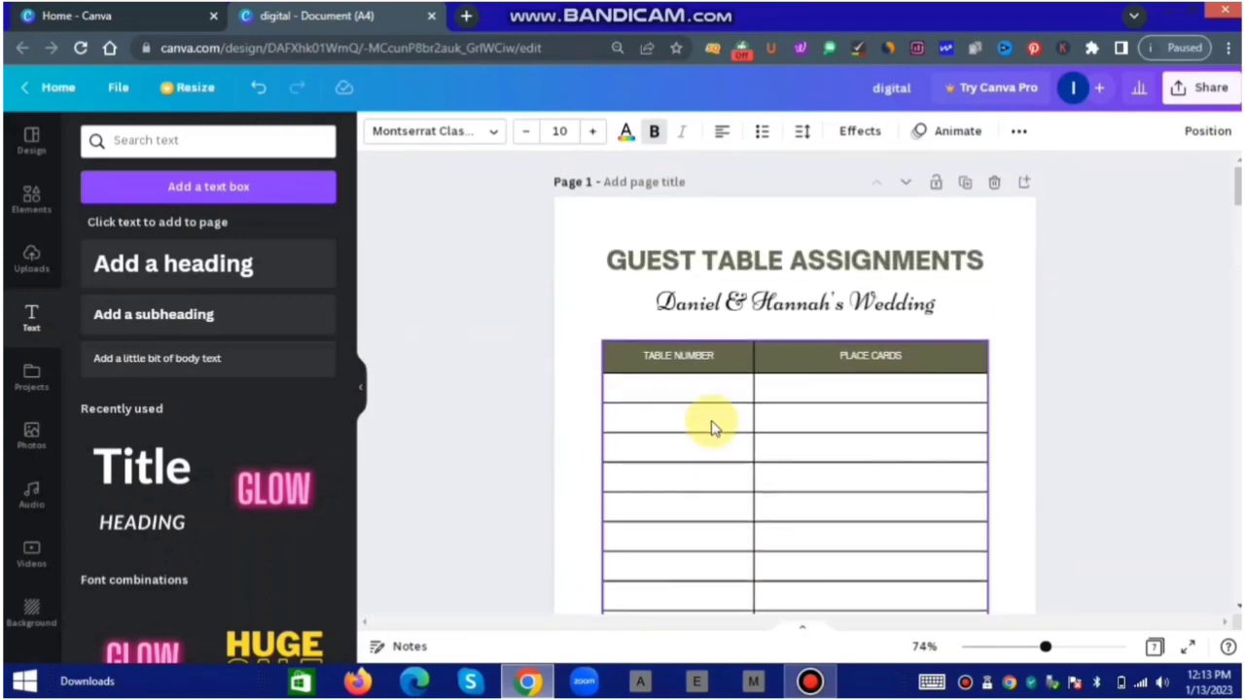
left_click(657, 393)
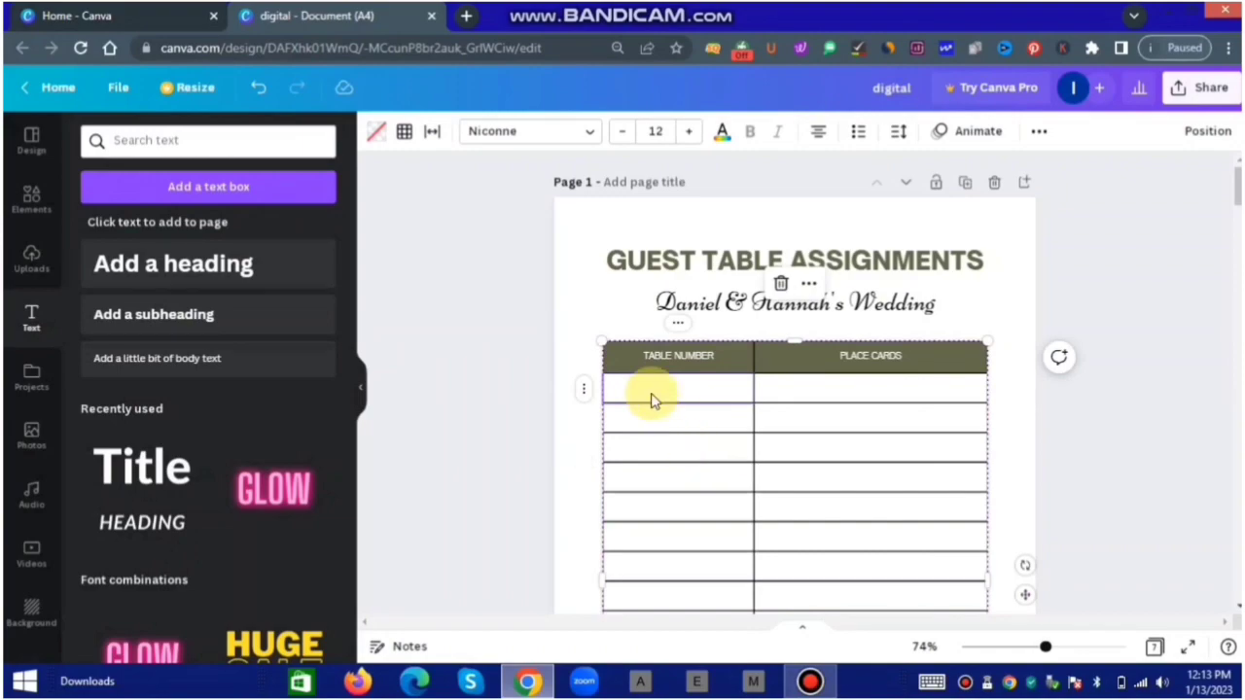